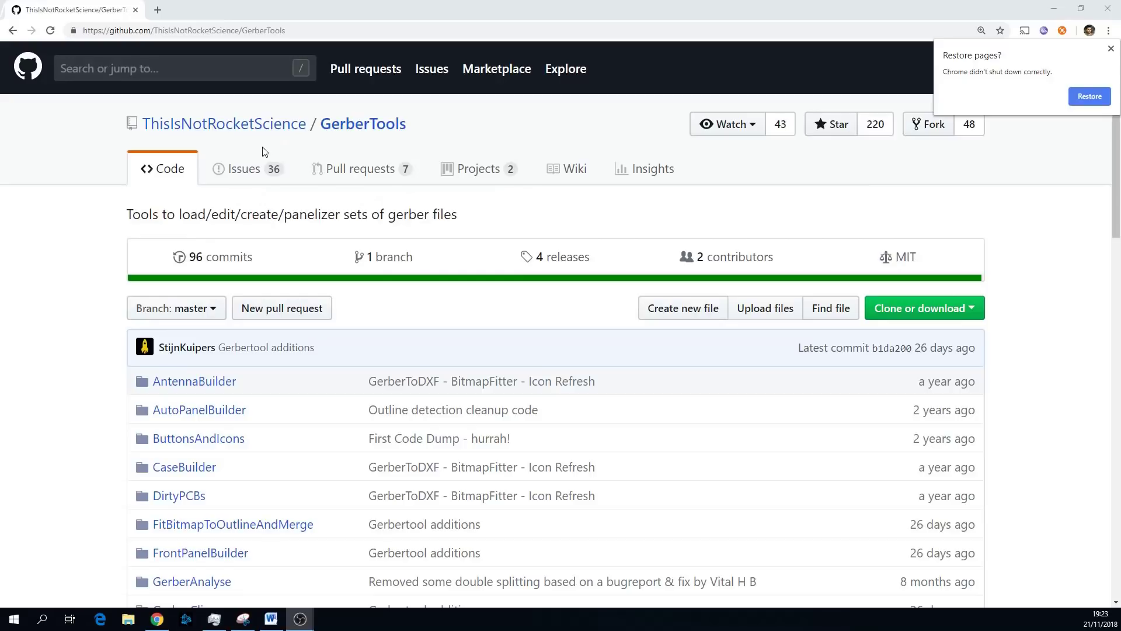
- Download GerberTools_2018_8_10.zip from the repository's releases page
{"action": "left_click", "coordinate": [571, 260]}
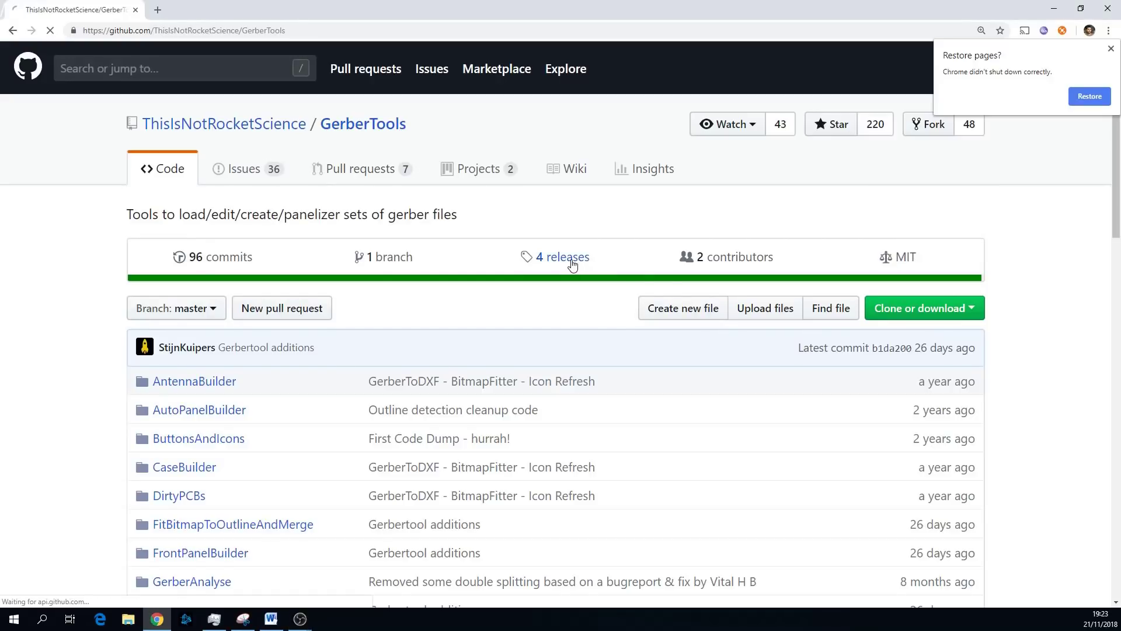
{"action": "scroll", "coordinate": [434, 377], "scroll_direction": "down", "scroll_amount": 1}
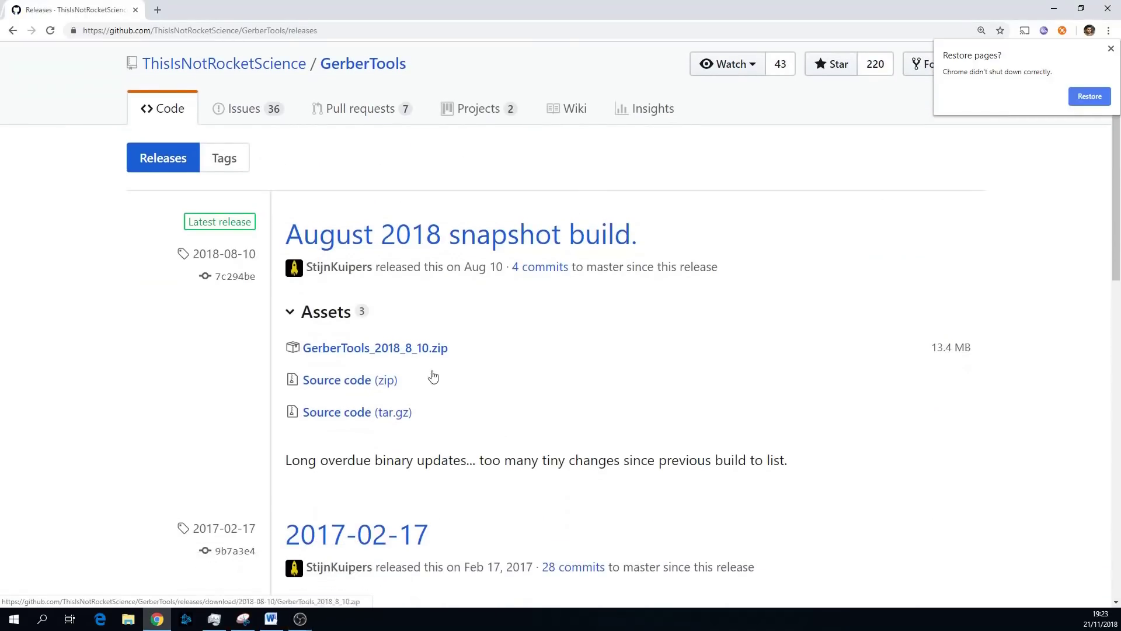
{"action": "left_click", "coordinate": [396, 348]}
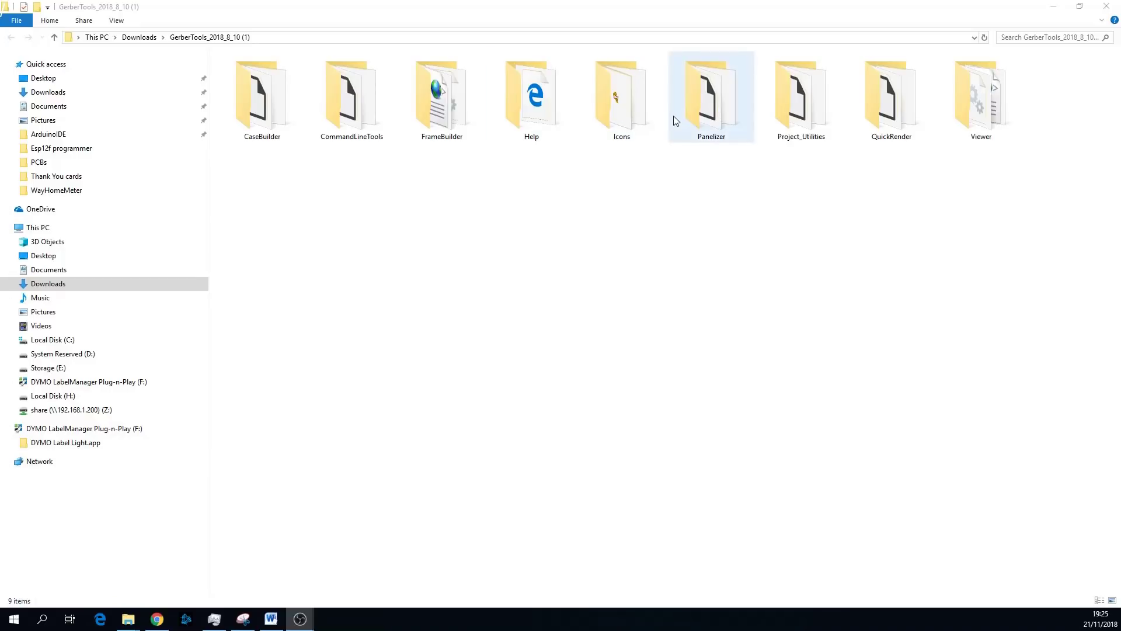
- Open the Panelizer folder and run GerberPanelizer.exe
{"action": "double_click", "coordinate": [711, 111]}
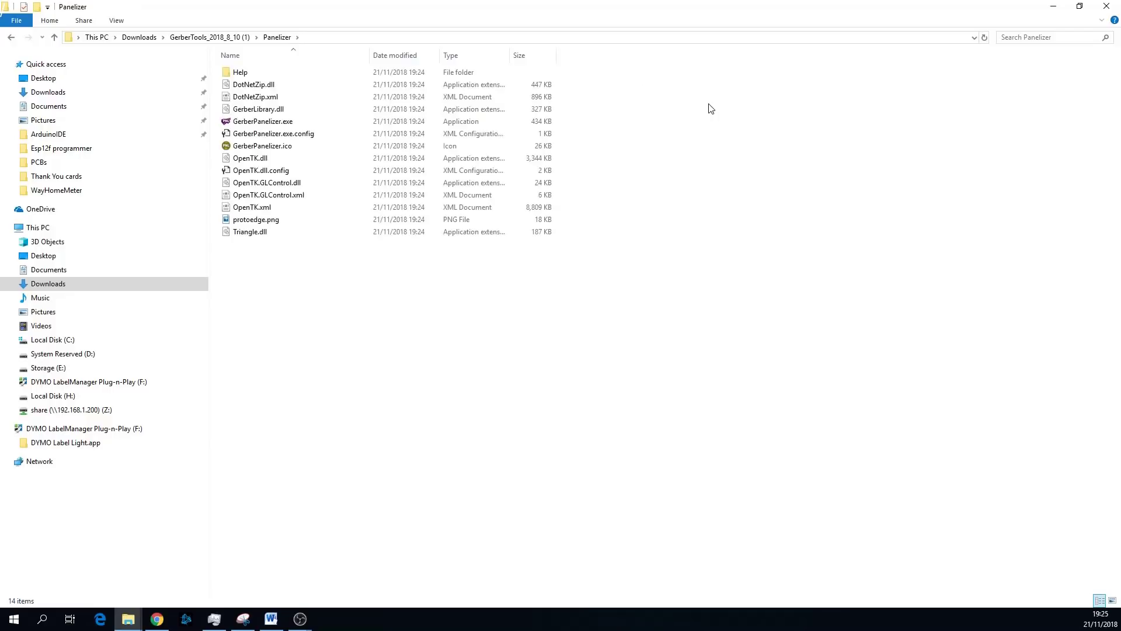
{"action": "double_click", "coordinate": [263, 121]}
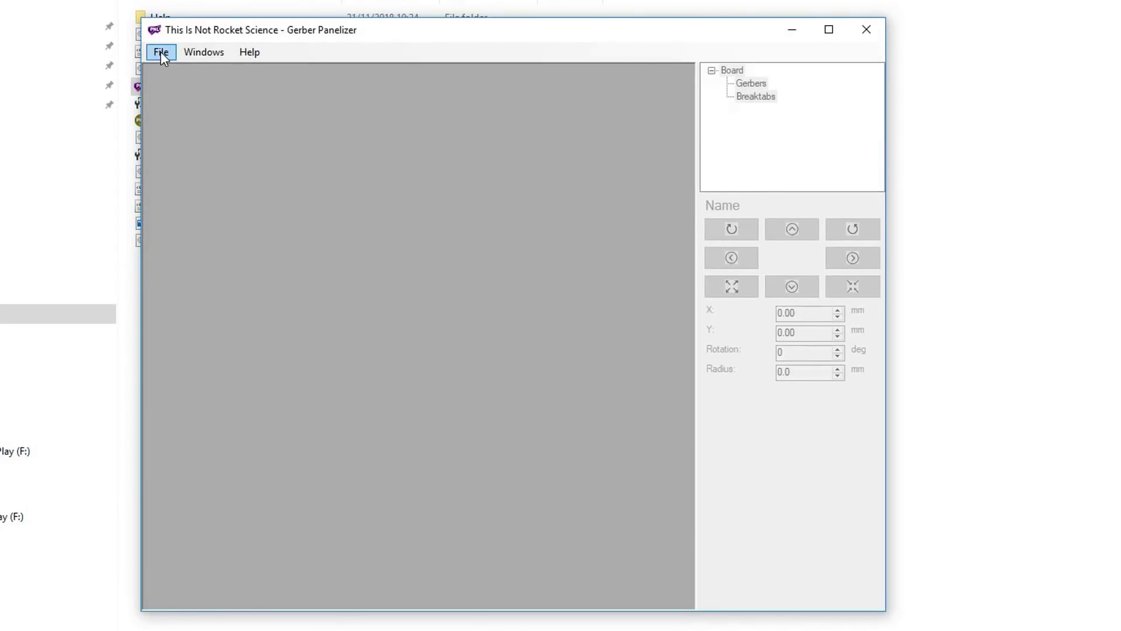
- Create a new untitled panel and check it is 100 × 100 mm with a 2 mm margin
{"action": "left_click", "coordinate": [161, 52]}
{"action": "left_click", "coordinate": [183, 69]}
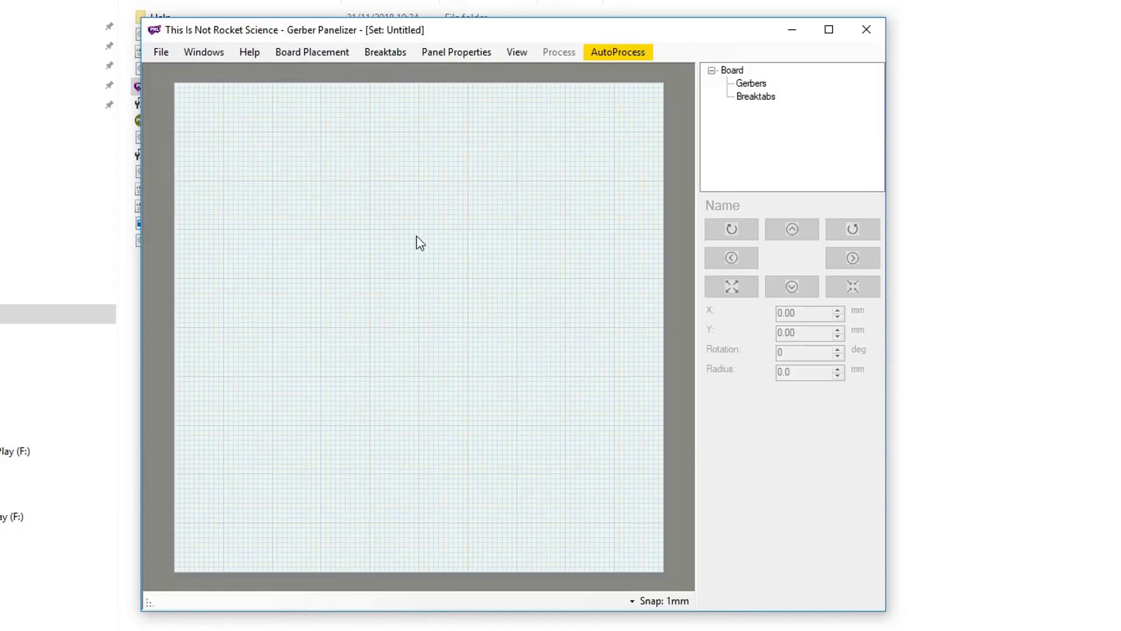
{"action": "left_click", "coordinate": [448, 54]}
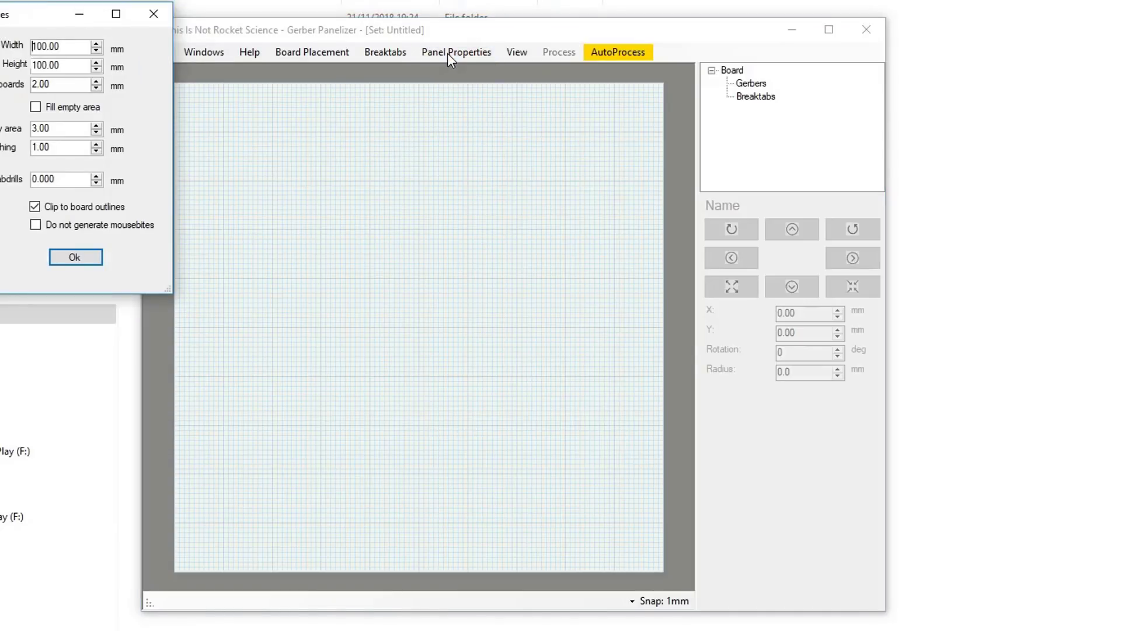
{"action": "left_click_drag", "start_coordinate": [42, 20], "coordinate": [446, 127]}
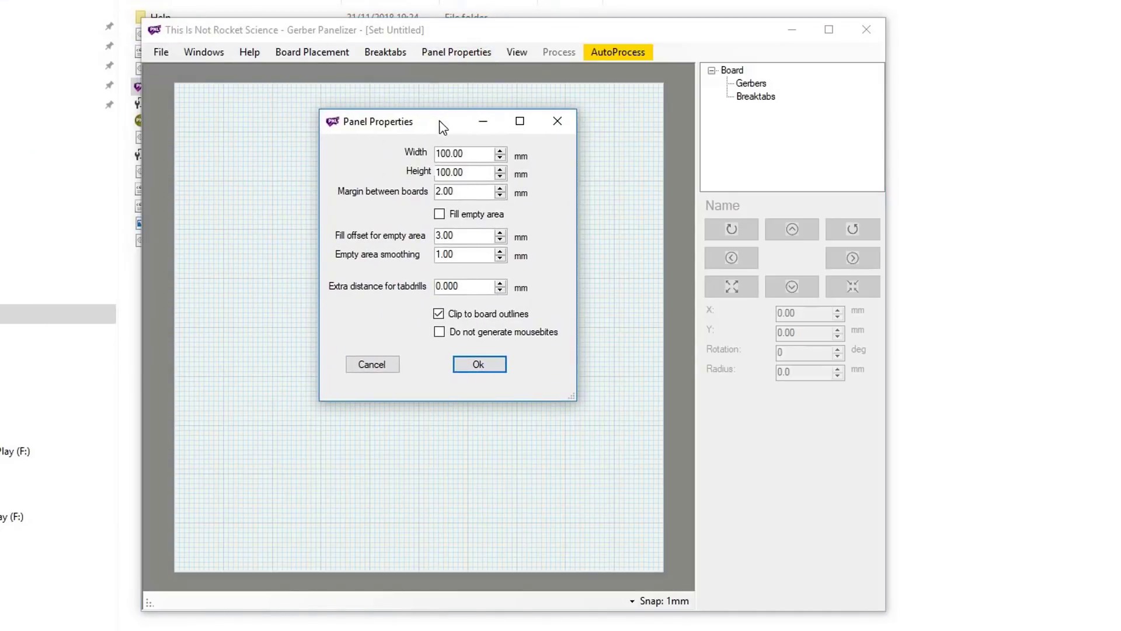
{"action": "left_click", "coordinate": [464, 174]}
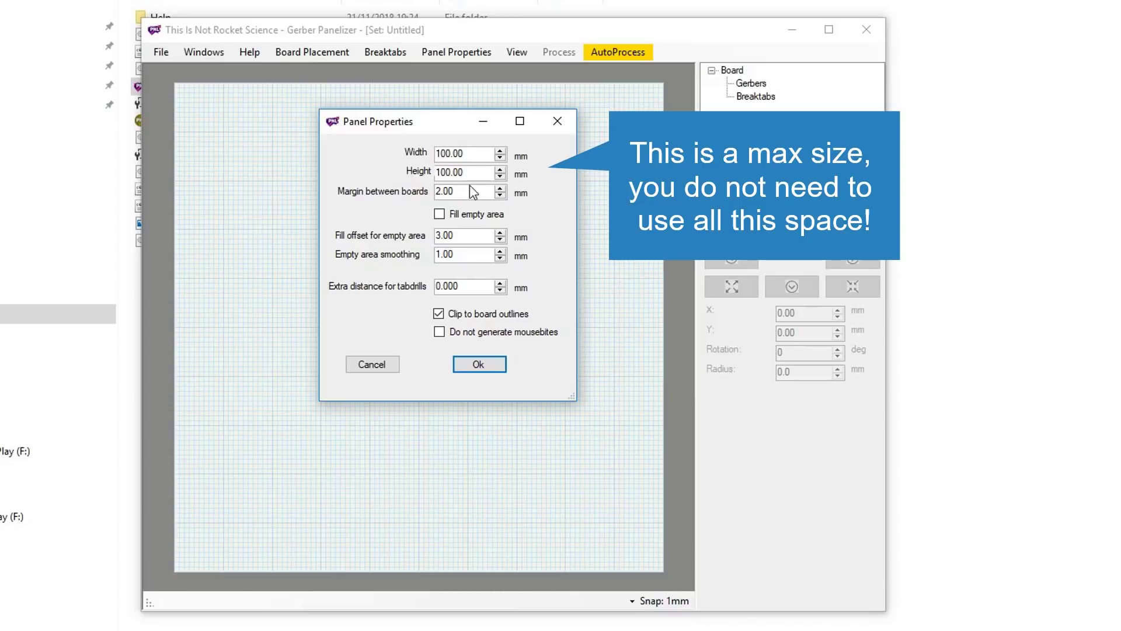
- Confirm the panel size, then place the V1.0.0 board top-left and the NEW_PCB board beneath it
{"action": "left_click", "coordinate": [480, 366]}
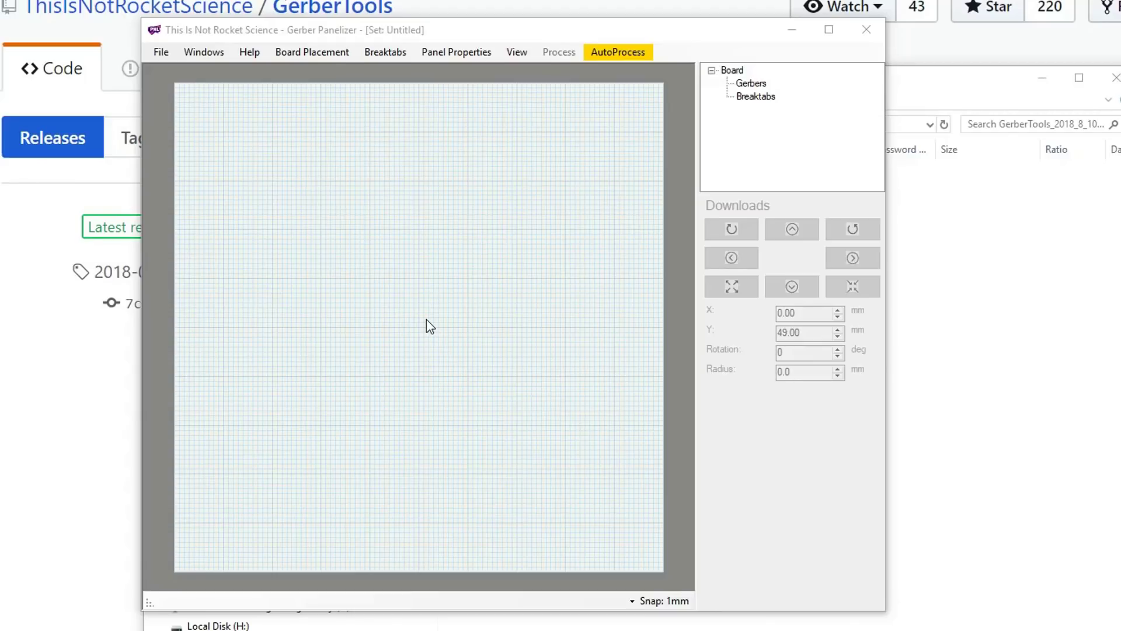
{"action": "left_click", "coordinate": [483, 322]}
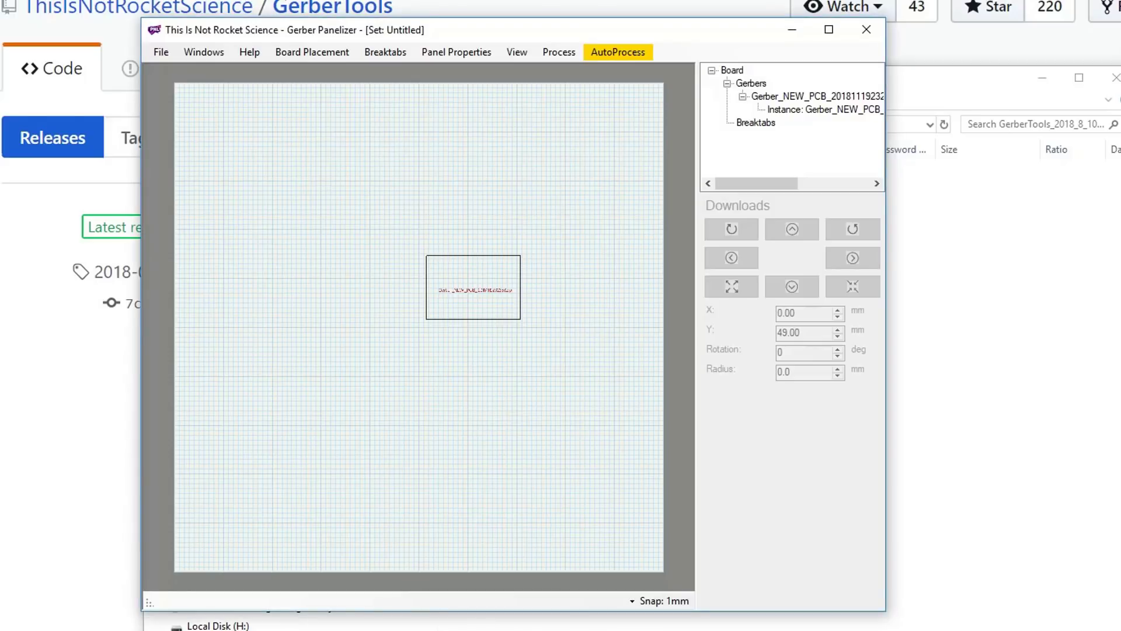
{"action": "left_click_drag", "start_coordinate": [310, 195], "coordinate": [321, 200]}
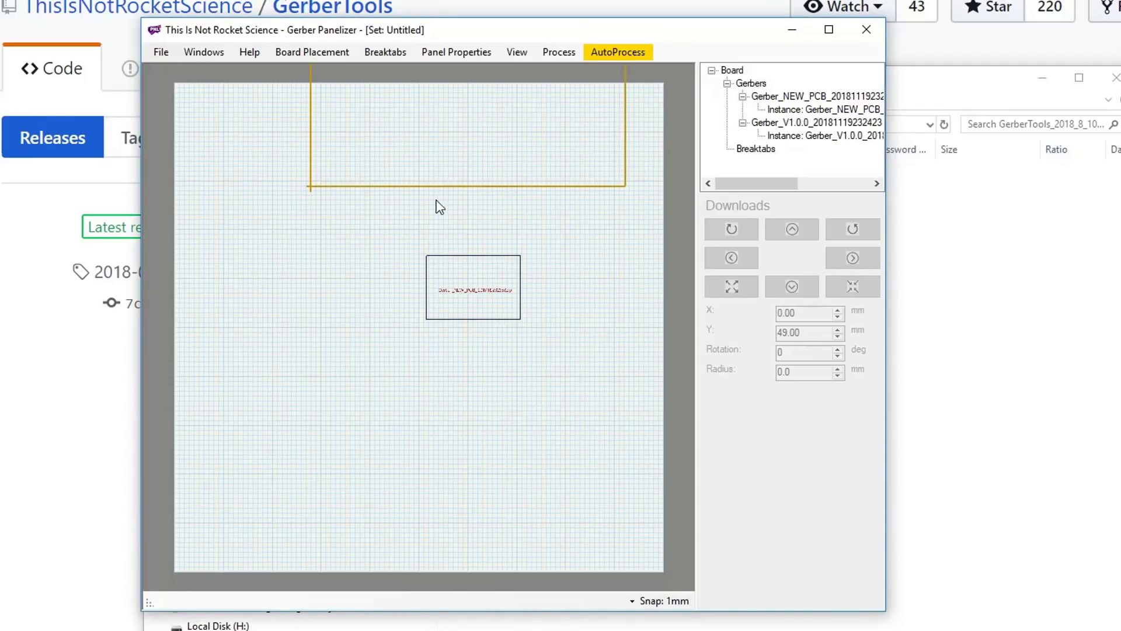
{"action": "left_click_drag", "start_coordinate": [400, 191], "coordinate": [268, 376]}
{"action": "left_click_drag", "start_coordinate": [502, 317], "coordinate": [255, 447]}
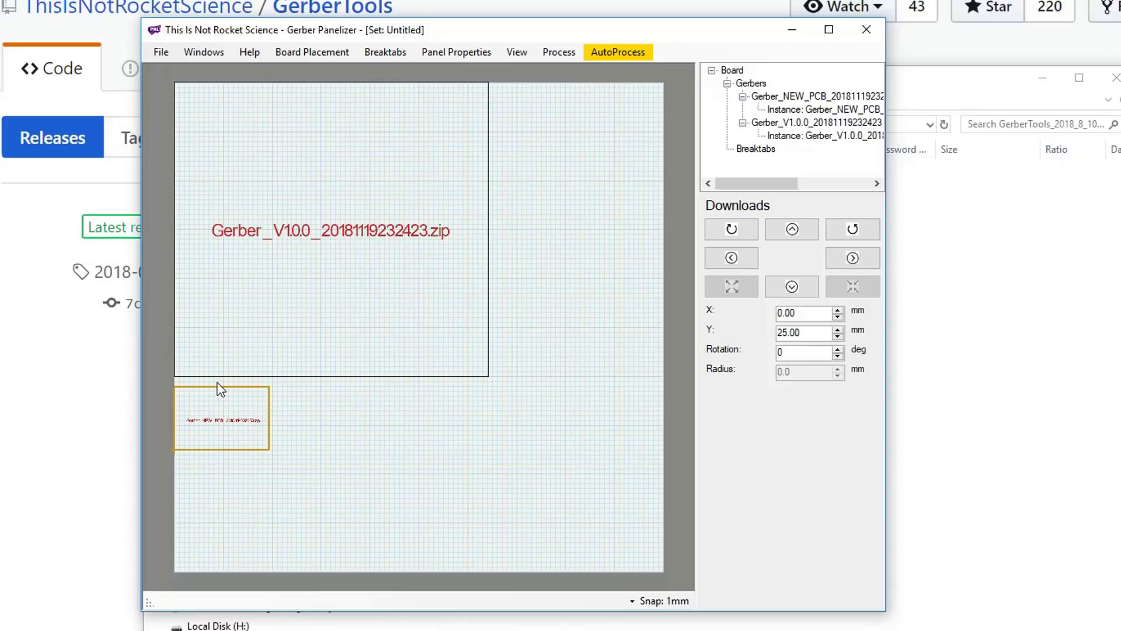
{"action": "left_click_drag", "start_coordinate": [244, 449], "coordinate": [244, 456]}
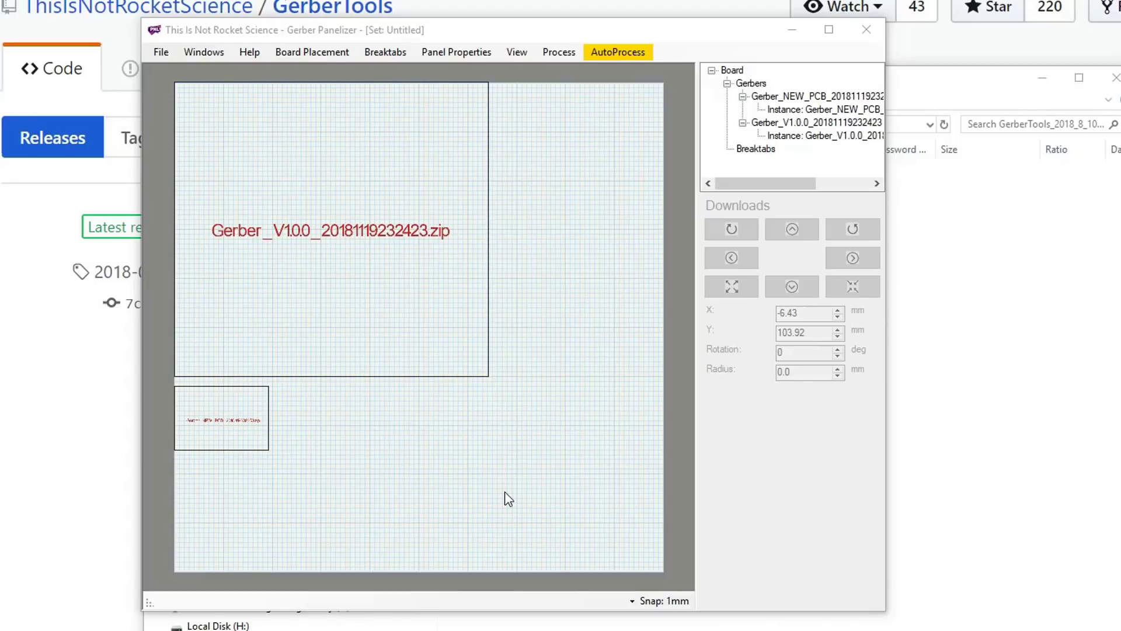
- Add NEW_PCB instances and arrange them in two rows of three under the large board
{"action": "right_click", "coordinate": [812, 111]}
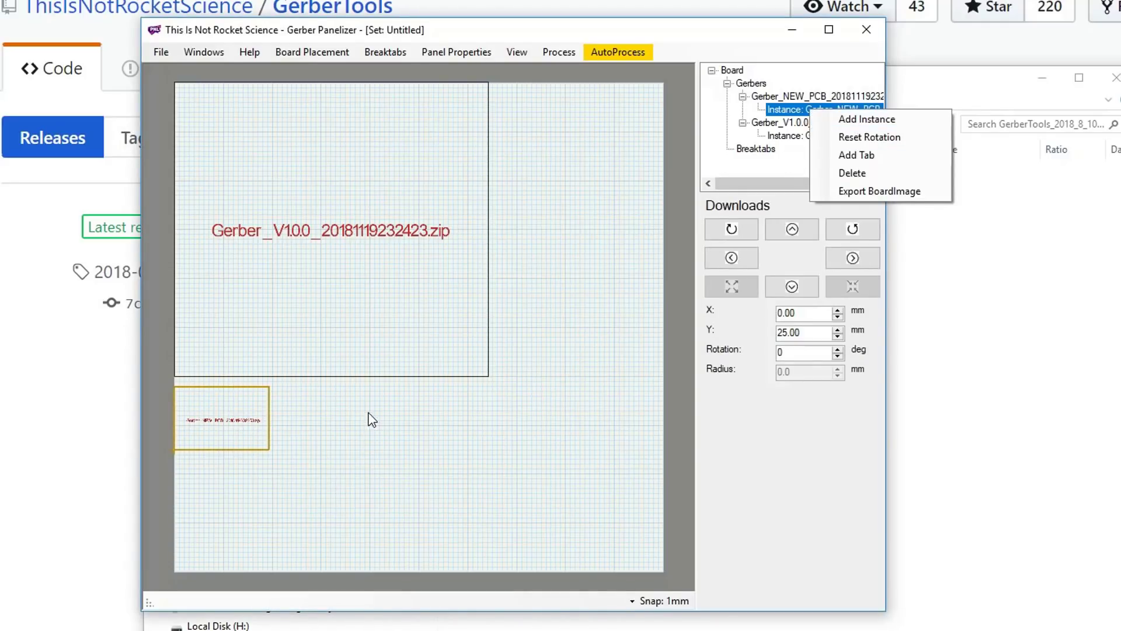
{"action": "left_click", "coordinate": [304, 415]}
{"action": "right_click", "coordinate": [302, 414]}
{"action": "mouse_move", "coordinate": [338, 424]}
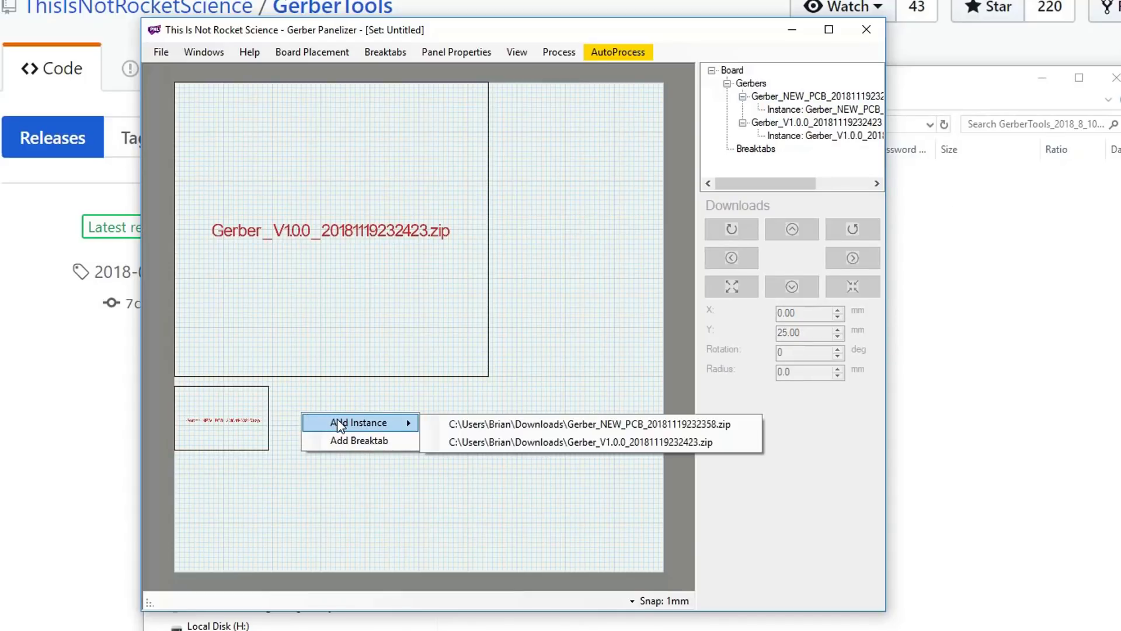
{"action": "left_click", "coordinate": [459, 425]}
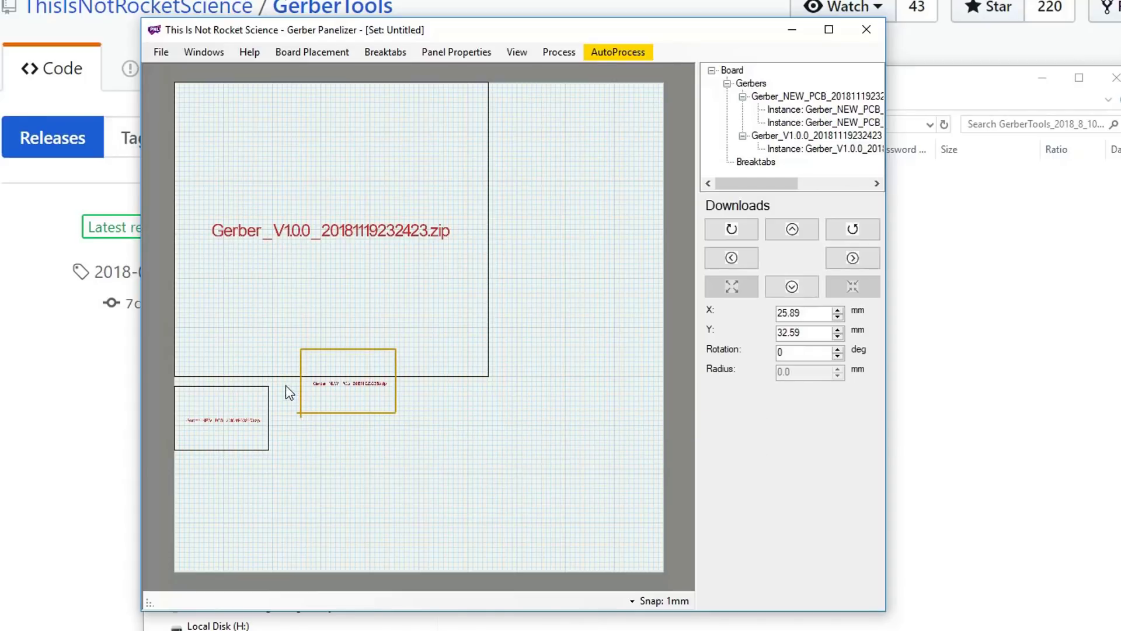
{"action": "left_click_drag", "start_coordinate": [313, 411], "coordinate": [298, 445]}
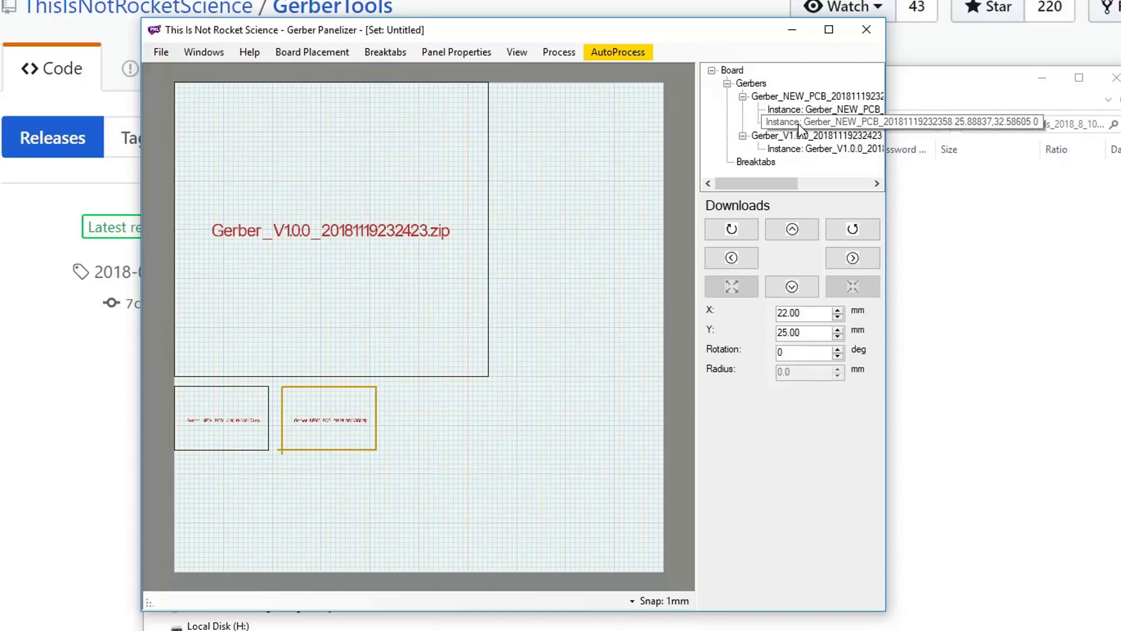
{"action": "right_click", "coordinate": [430, 407]}
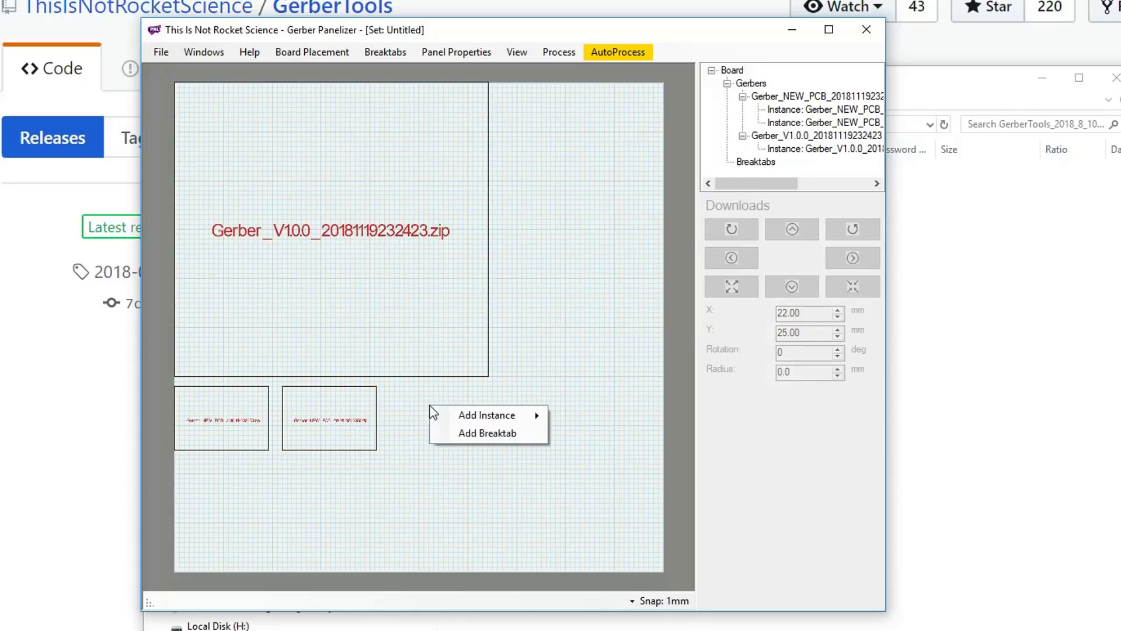
{"action": "mouse_move", "coordinate": [499, 422]}
{"action": "left_click", "coordinate": [584, 413]}
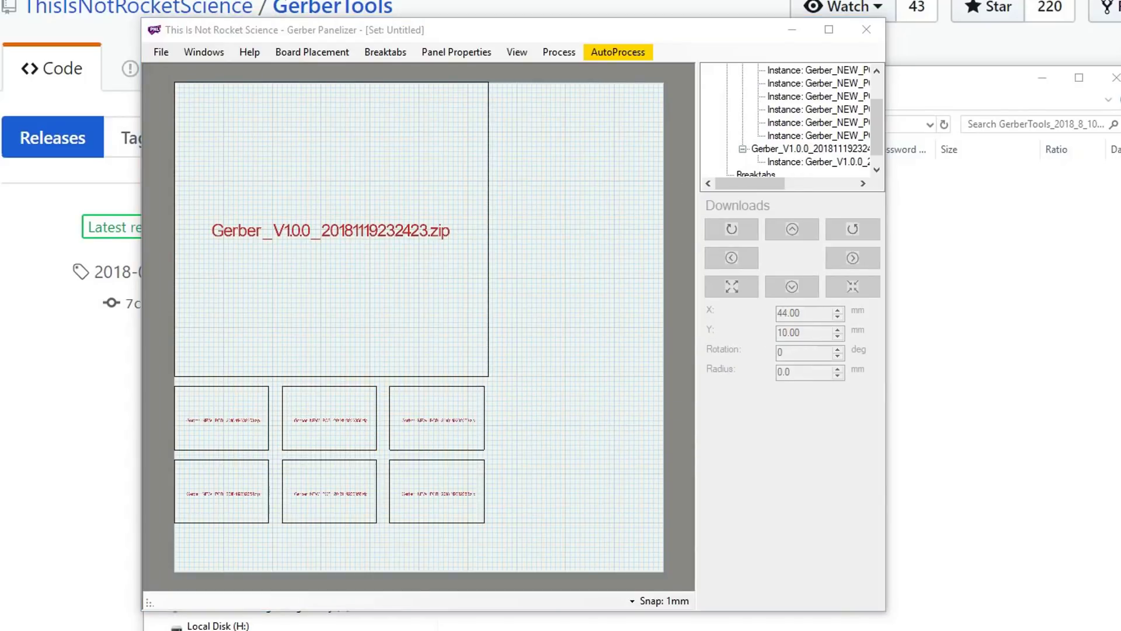
- Add a NEW_PCB copy, rotate it -90° and move it to the panel top beside the large board
{"action": "right_click", "coordinate": [558, 164]}
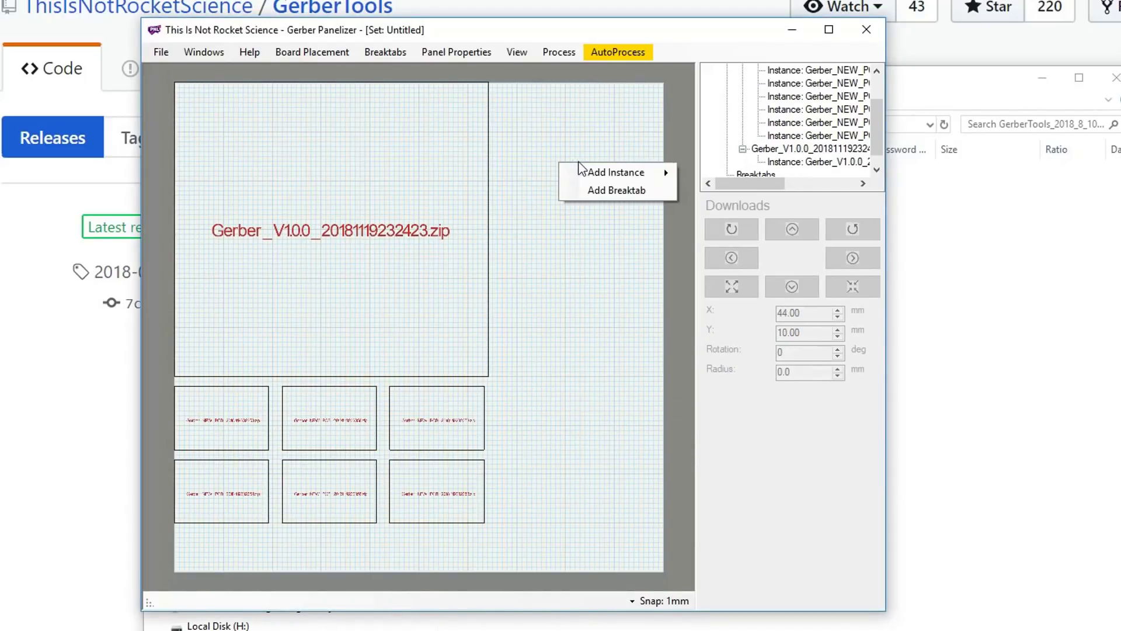
{"action": "mouse_move", "coordinate": [593, 174]}
{"action": "left_click", "coordinate": [735, 175]}
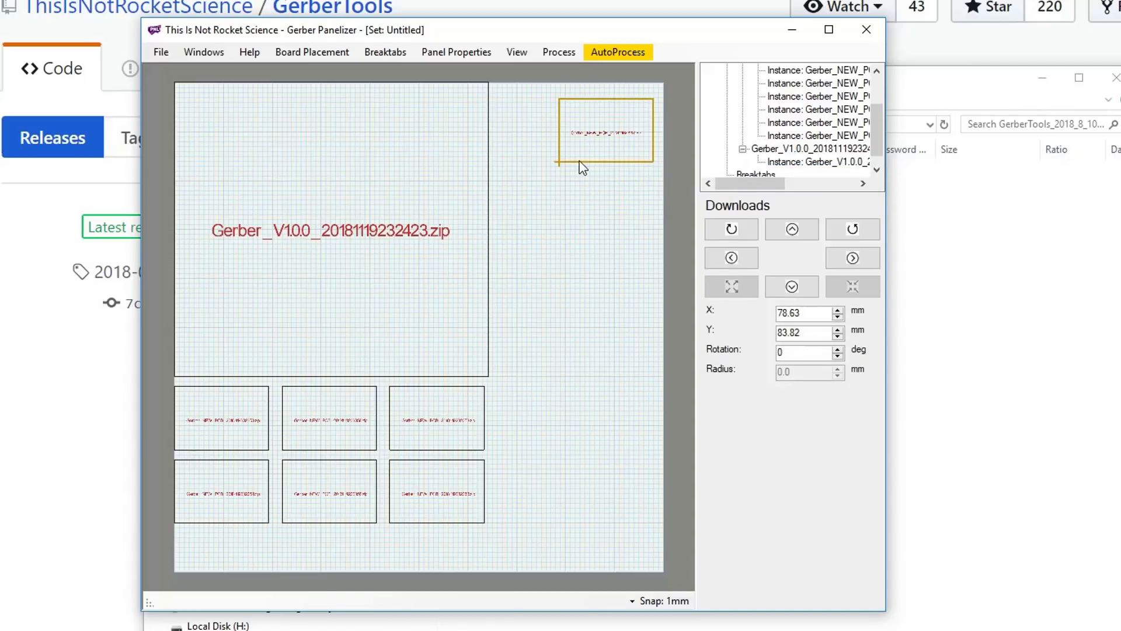
{"action": "left_click_drag", "start_coordinate": [579, 160], "coordinate": [522, 151]}
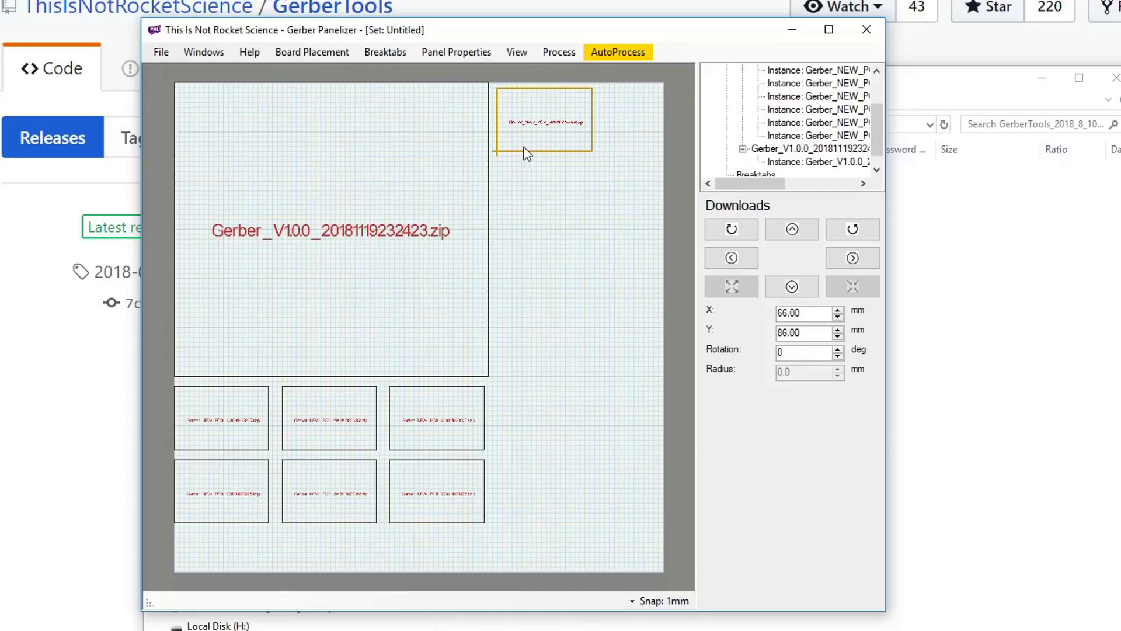
{"action": "left_click", "coordinate": [853, 231]}
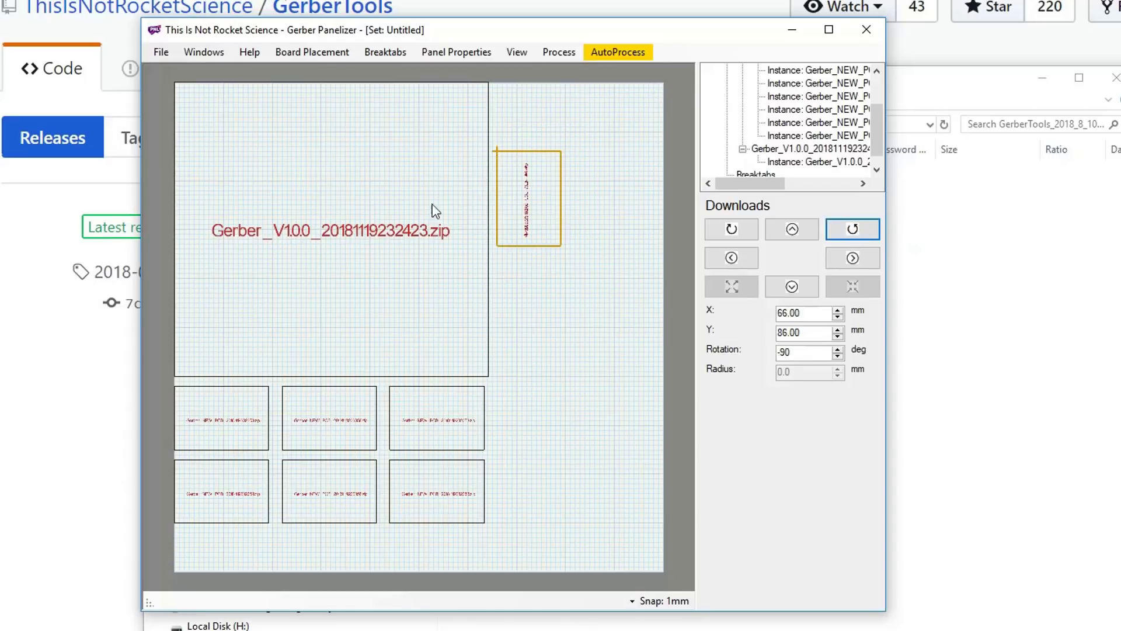
{"action": "left_click", "coordinate": [519, 148]}
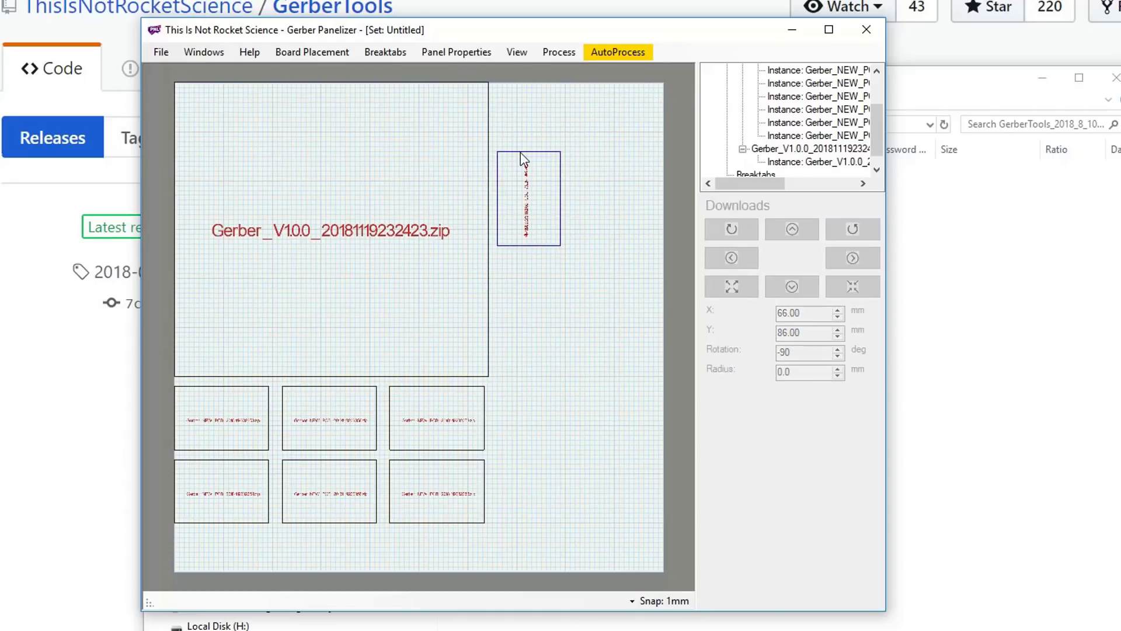
{"action": "left_click_drag", "start_coordinate": [520, 152], "coordinate": [530, 95]}
- Add a second -90° NEW_PCB copy and place it next to the first
{"action": "right_click", "coordinate": [608, 117]}
{"action": "mouse_move", "coordinate": [686, 133]}
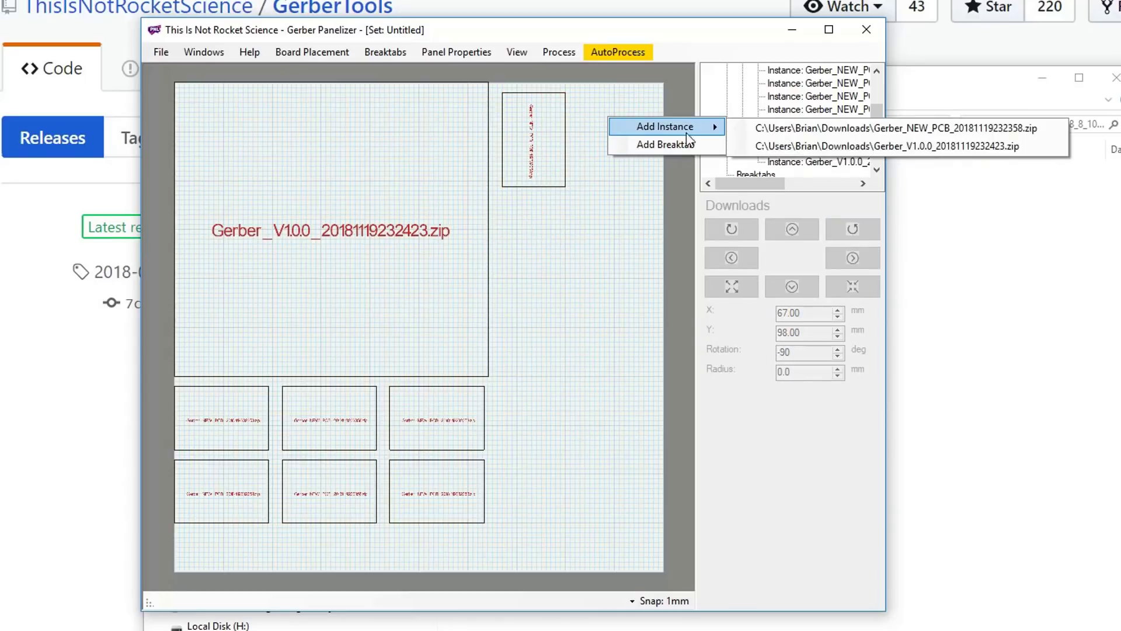
{"action": "left_click", "coordinate": [772, 128]}
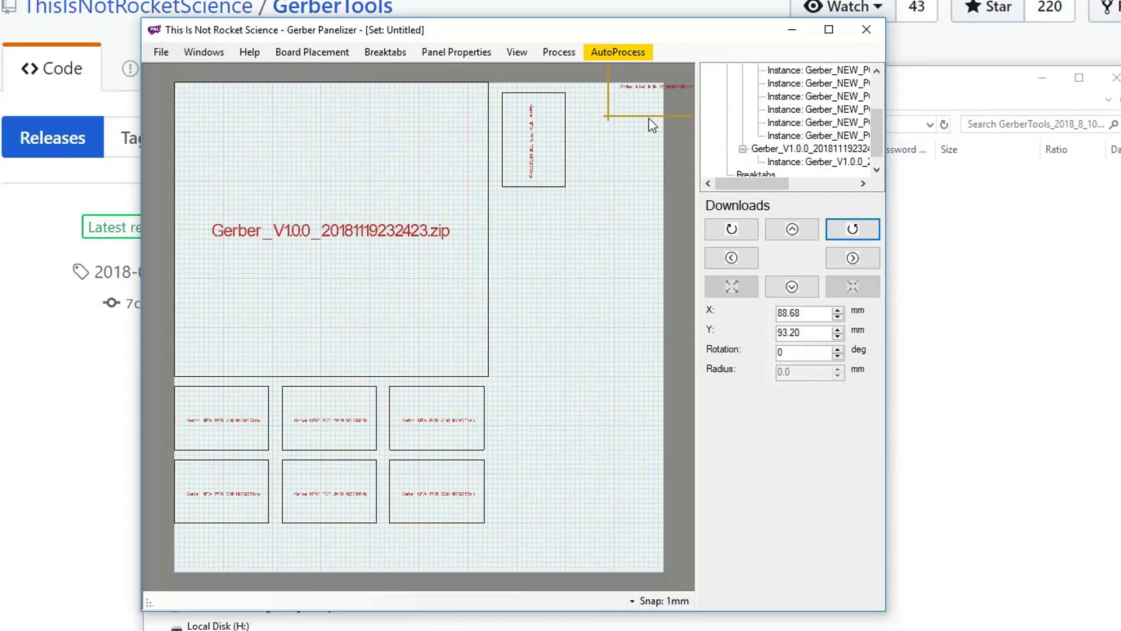
{"action": "left_click", "coordinate": [848, 232]}
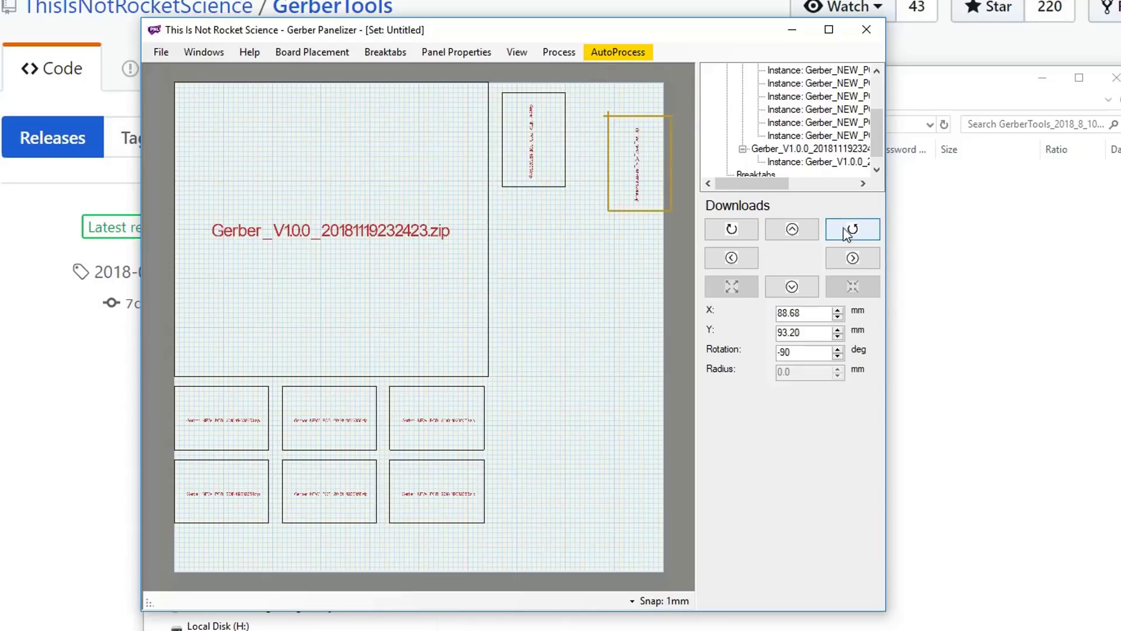
{"action": "left_click", "coordinate": [599, 128]}
{"action": "left_click_drag", "start_coordinate": [614, 136], "coordinate": [584, 108]}
- Add a break tab between the large board and the left small board at X 8.00, Y 39.00
{"action": "left_click", "coordinate": [617, 266]}
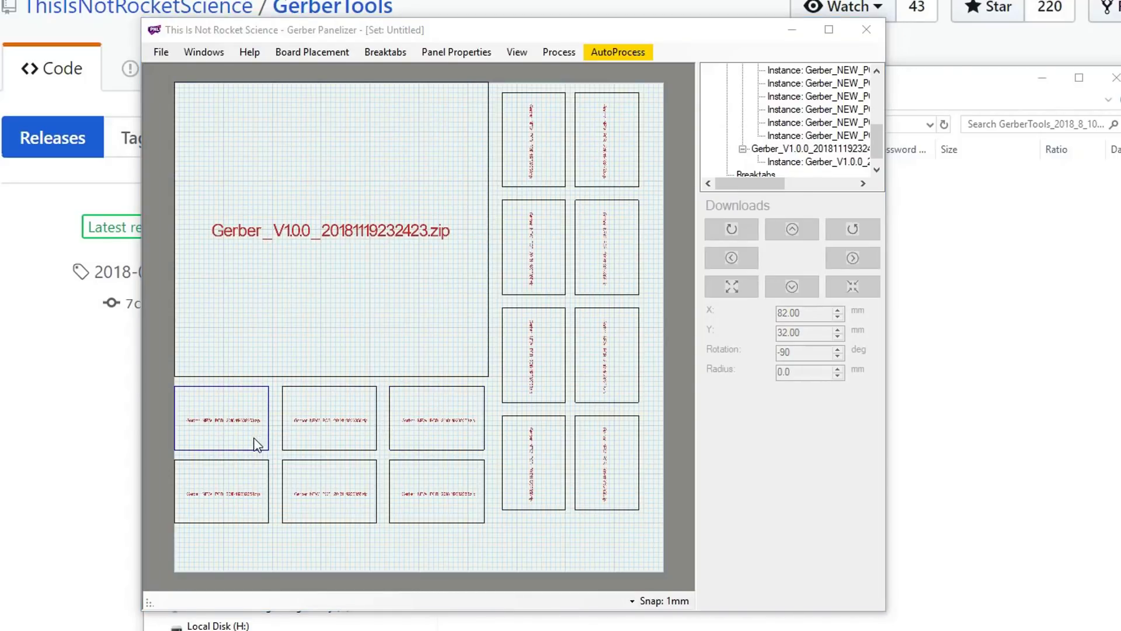
{"action": "right_click", "coordinate": [219, 389]}
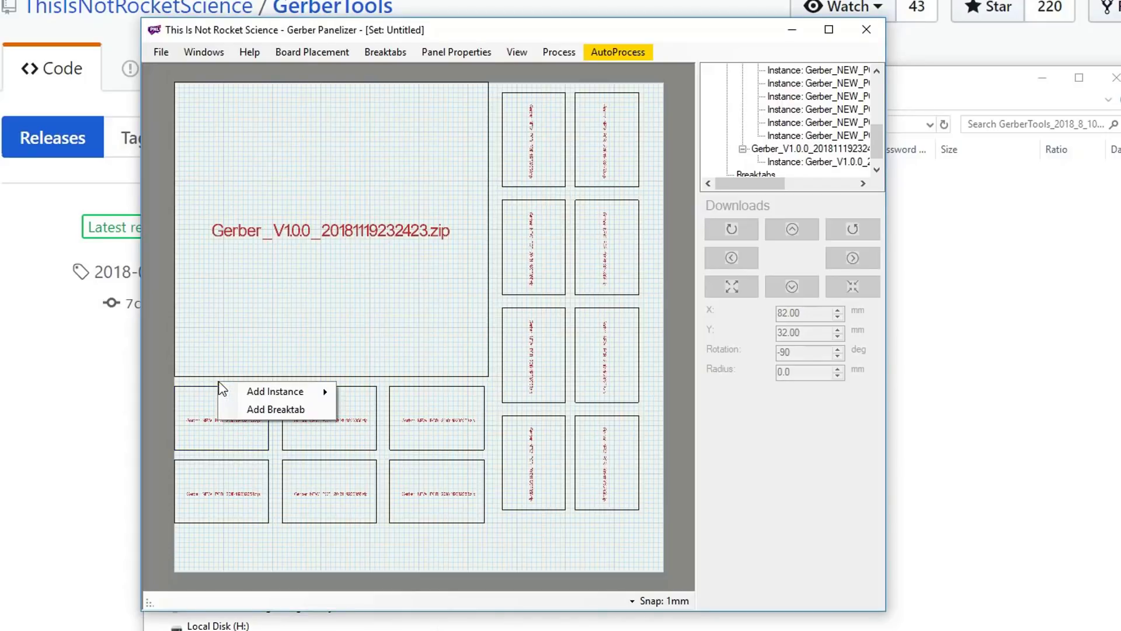
{"action": "left_click", "coordinate": [251, 407]}
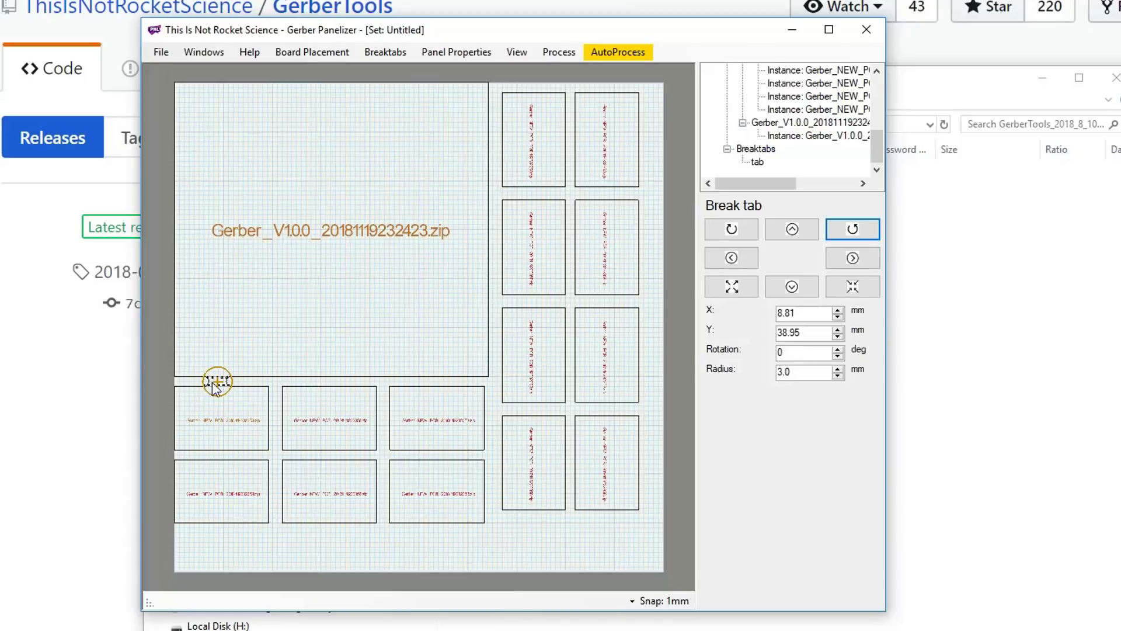
{"action": "left_click_drag", "start_coordinate": [214, 381], "coordinate": [198, 382]}
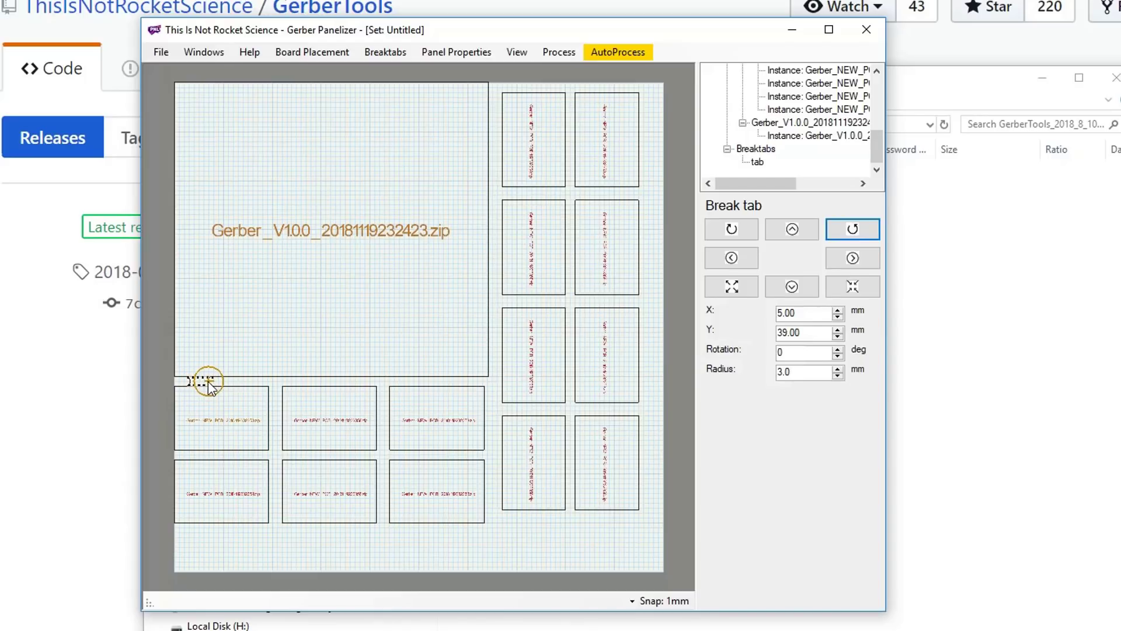
{"action": "left_click_drag", "start_coordinate": [212, 381], "coordinate": [216, 384]}
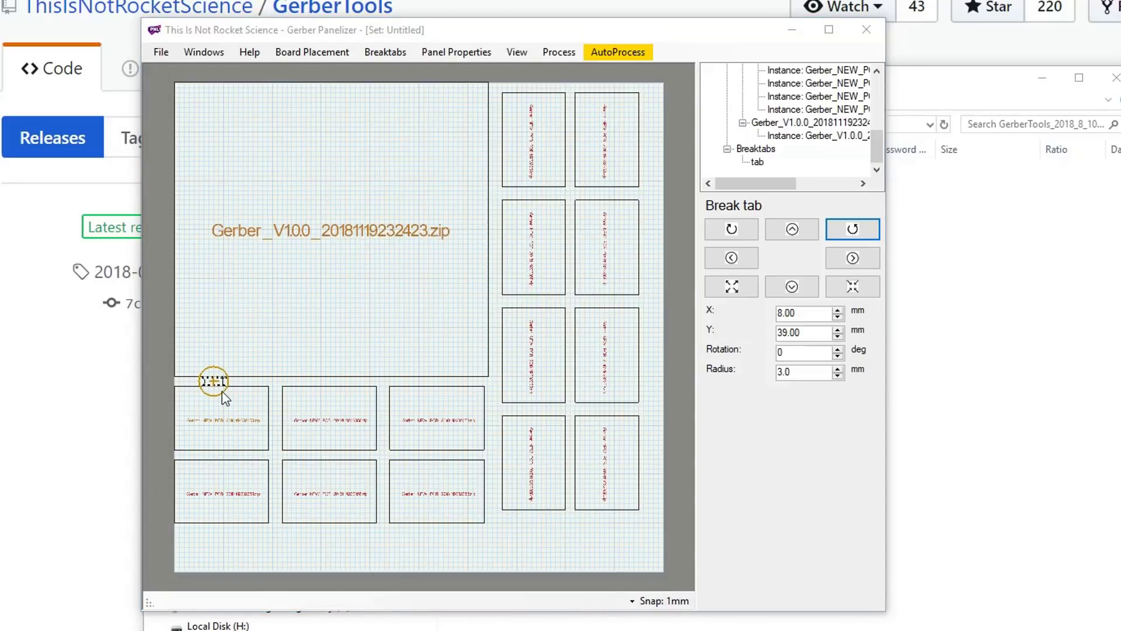
- Add break tabs above the middle and right bottom boards and between the left boards
{"action": "right_click", "coordinate": [323, 381]}
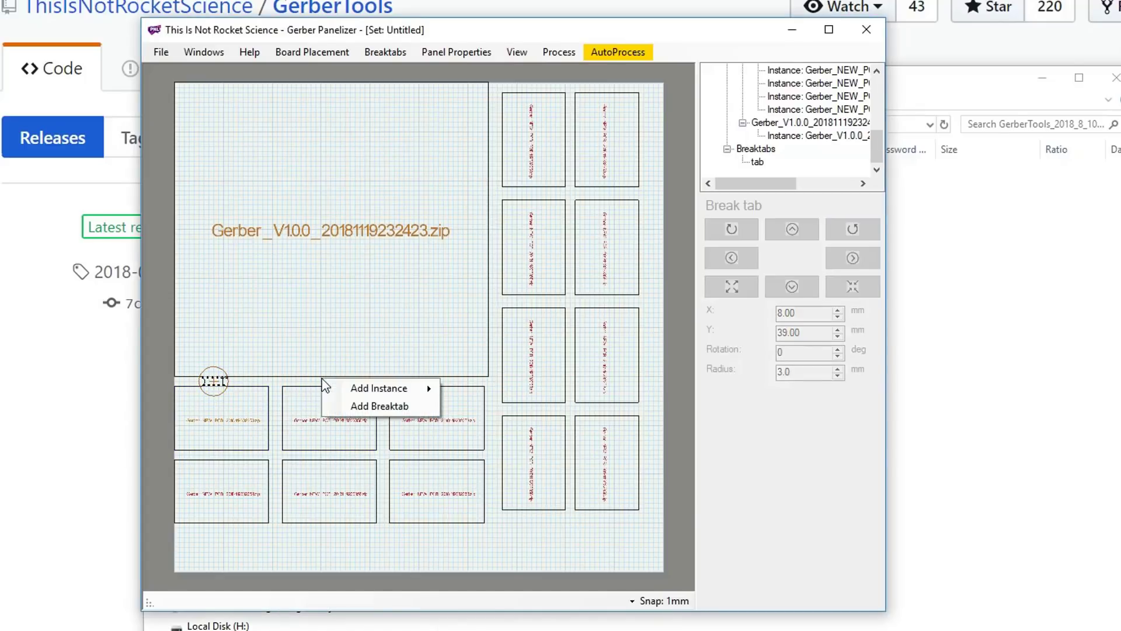
{"action": "left_click", "coordinate": [391, 406]}
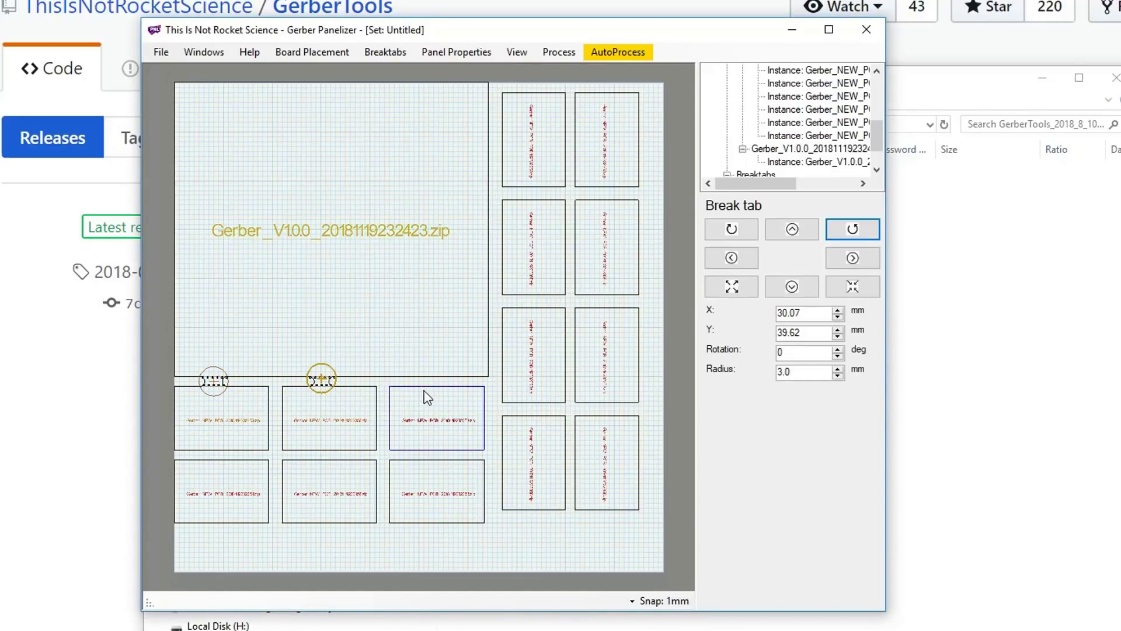
{"action": "right_click", "coordinate": [442, 386]}
{"action": "left_click", "coordinate": [540, 406]}
{"action": "right_click", "coordinate": [216, 454]}
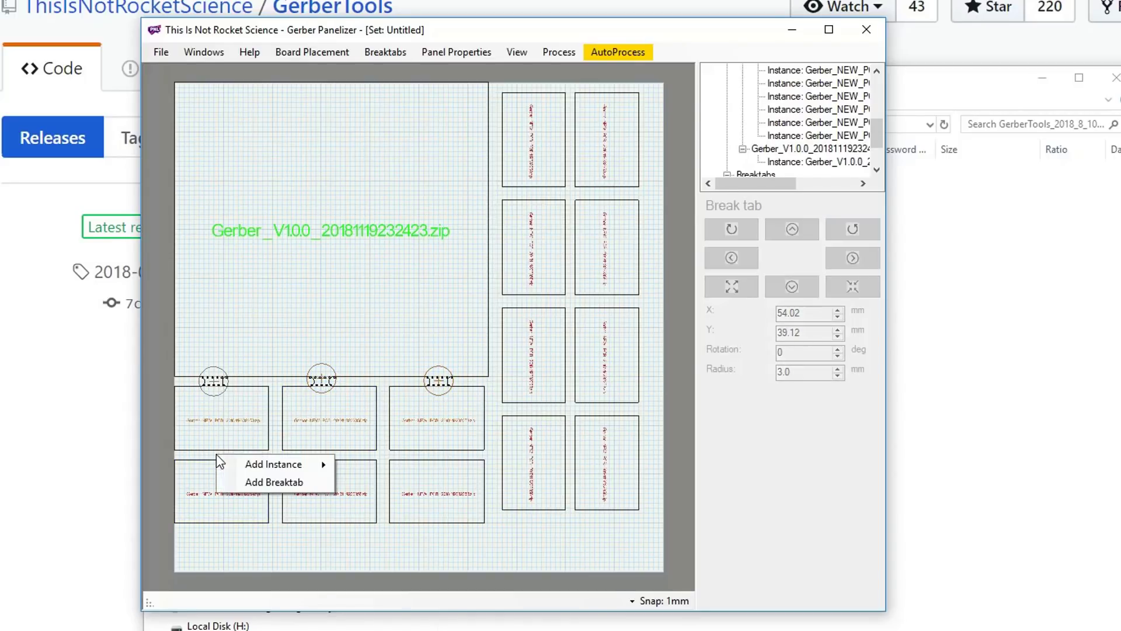
{"action": "left_click", "coordinate": [303, 485]}
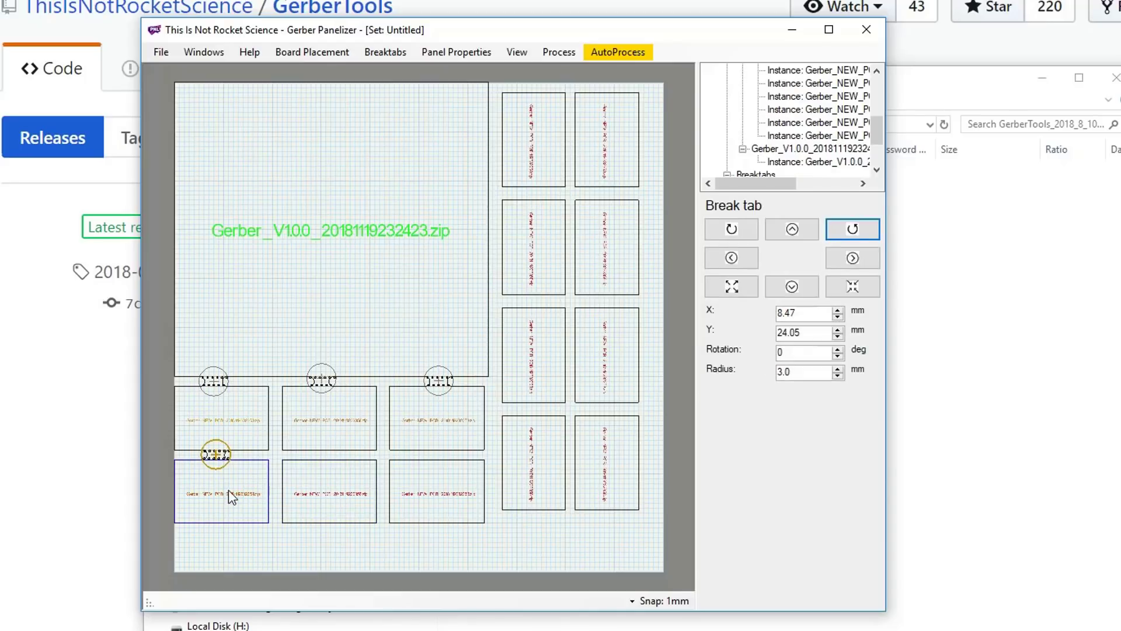
{"action": "right_click", "coordinate": [278, 425]}
{"action": "left_click", "coordinate": [319, 446]}
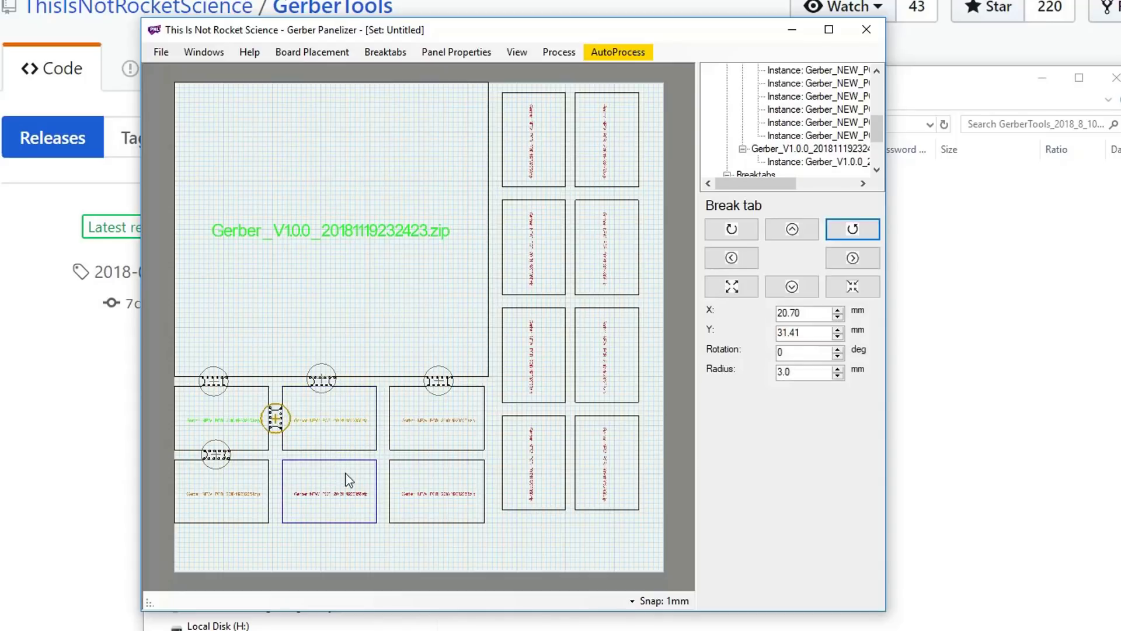
- Add break tabs between the remaining lower, middle and right boards of the bottom grid
{"action": "right_click", "coordinate": [384, 488]}
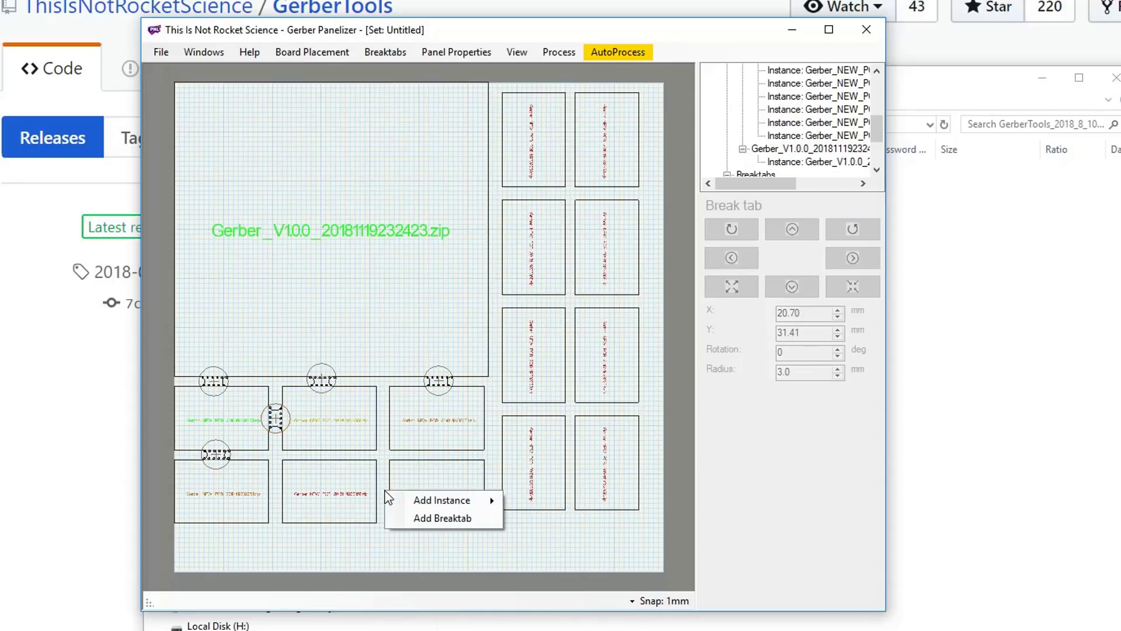
{"action": "left_click", "coordinate": [435, 521]}
{"action": "right_click", "coordinate": [326, 455]}
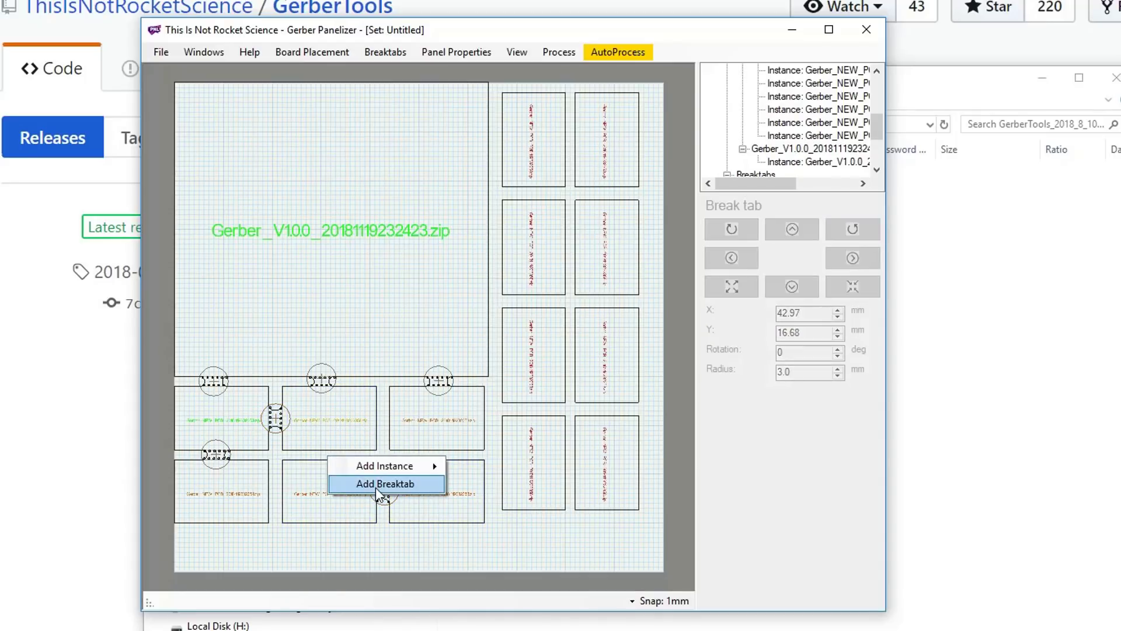
{"action": "left_click", "coordinate": [376, 487]}
{"action": "right_click", "coordinate": [381, 420]}
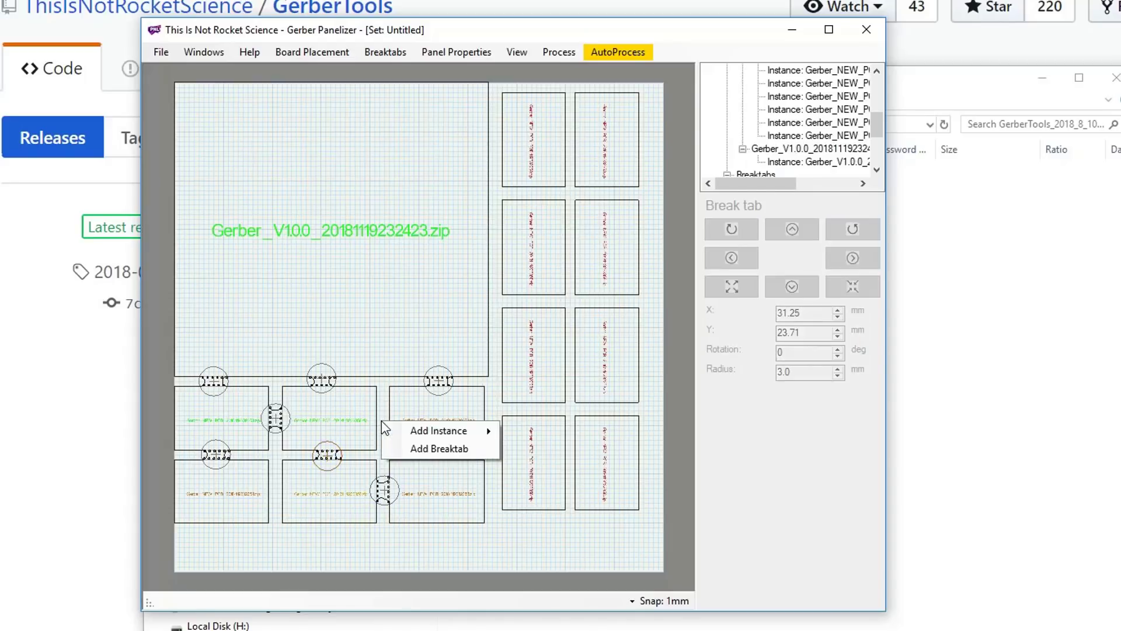
{"action": "left_click", "coordinate": [435, 454]}
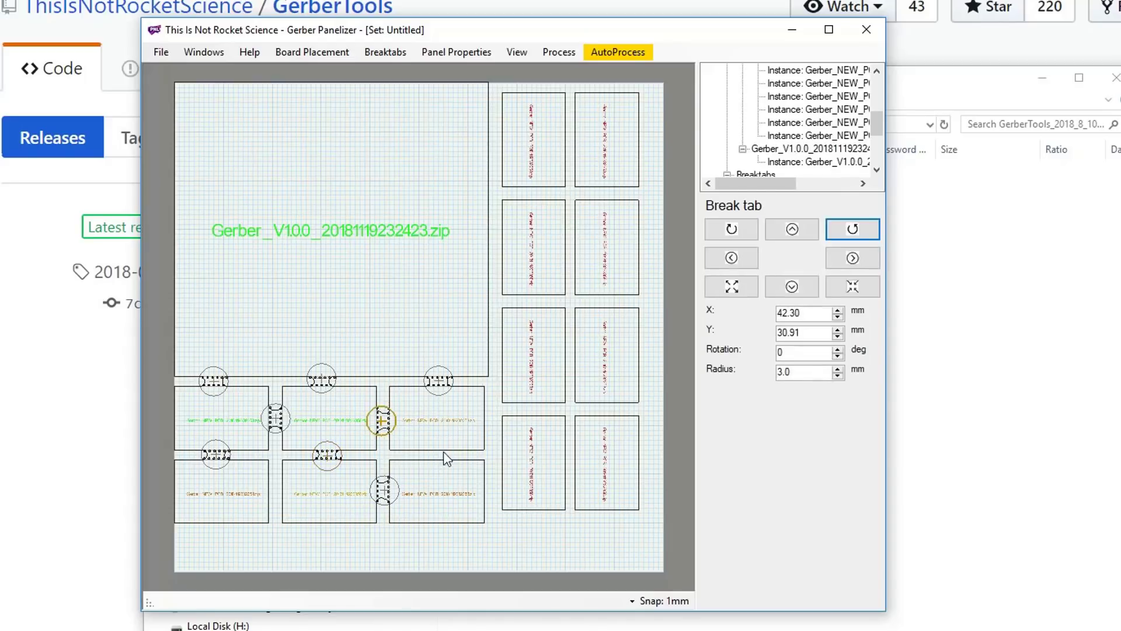
{"action": "right_click", "coordinate": [277, 490]}
{"action": "left_click", "coordinate": [355, 517]}
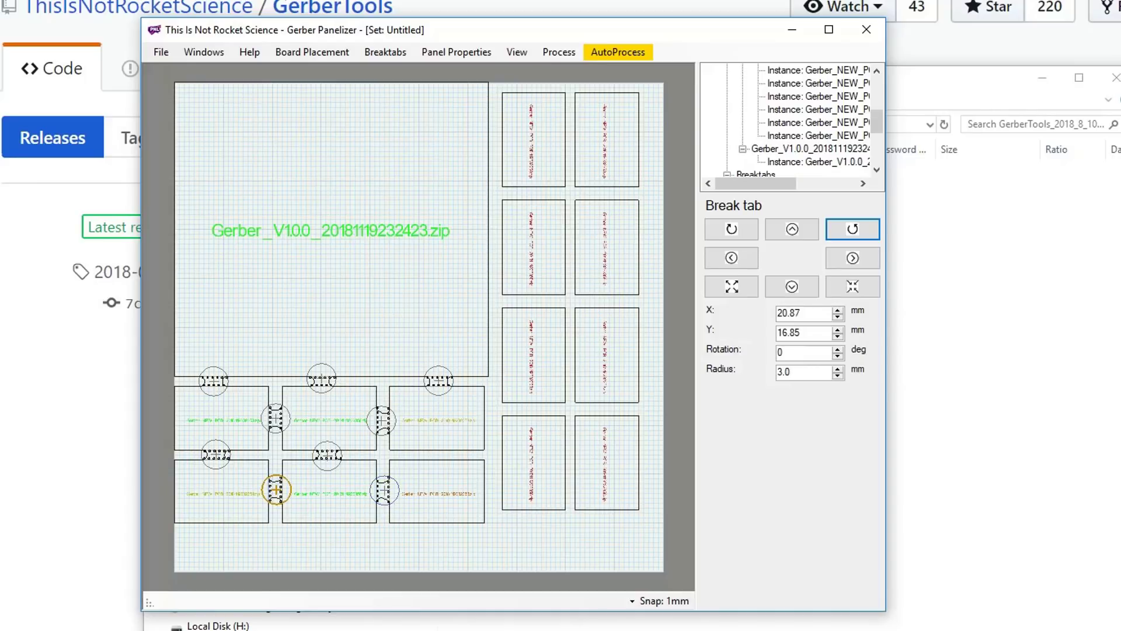
- Add a break tab right of the bottom row, shift the adjacent board 1 mm left, and set the tab to X 64
{"action": "key", "text": "Insert"}
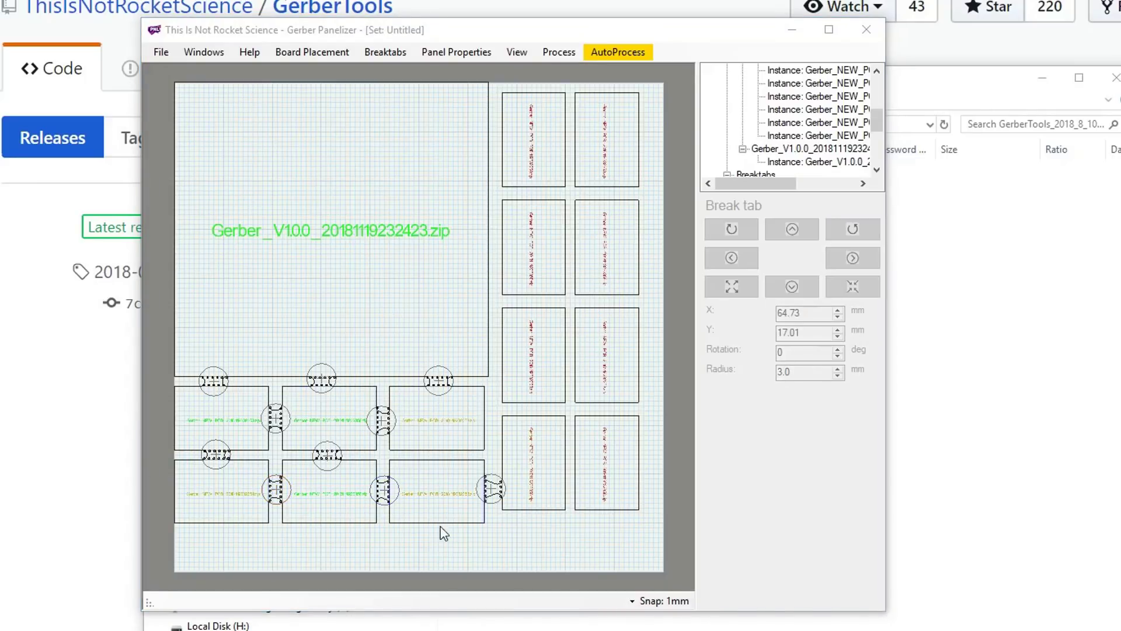
{"action": "left_click", "coordinate": [493, 492]}
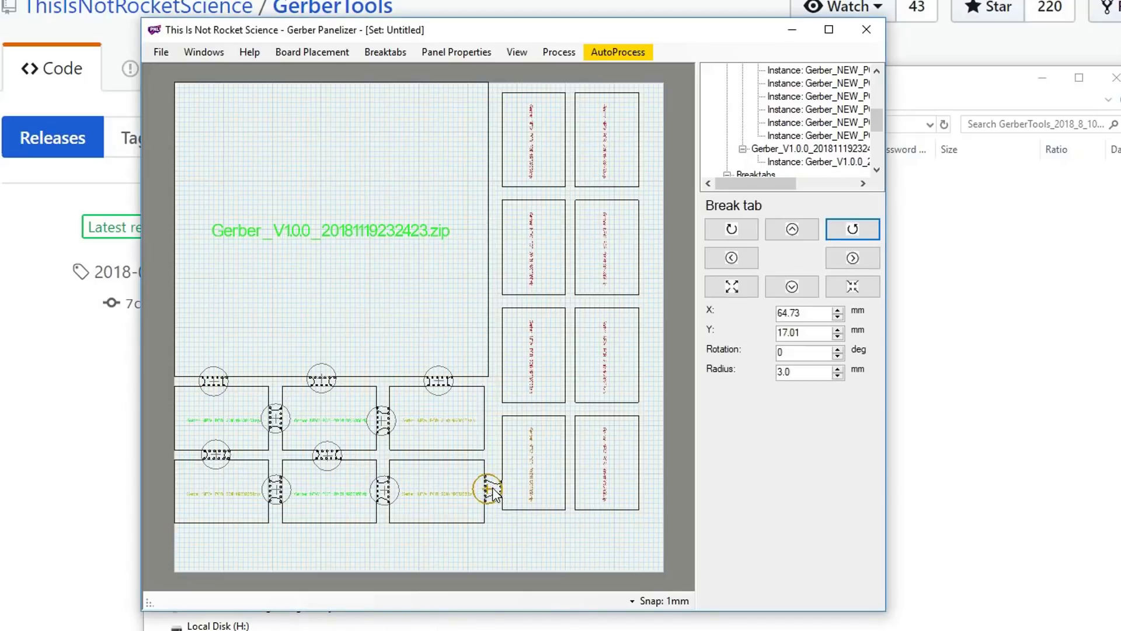
{"action": "left_click_drag", "start_coordinate": [493, 492], "coordinate": [499, 493]}
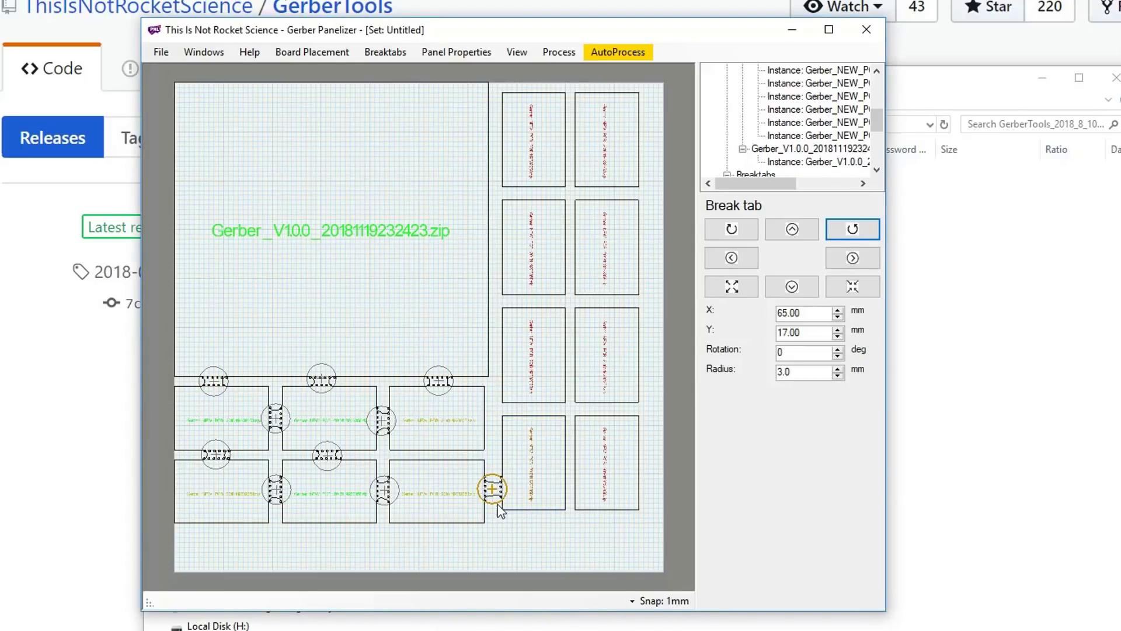
{"action": "left_click", "coordinate": [506, 457]}
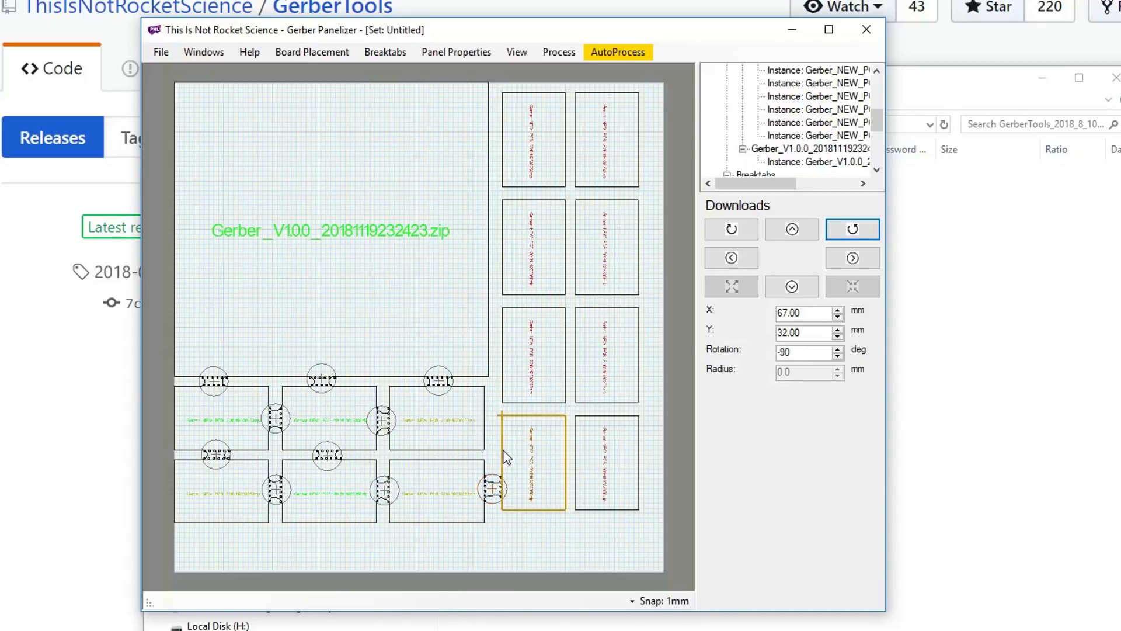
{"action": "left_click_drag", "start_coordinate": [506, 458], "coordinate": [503, 450]}
{"action": "left_click", "coordinate": [489, 531]}
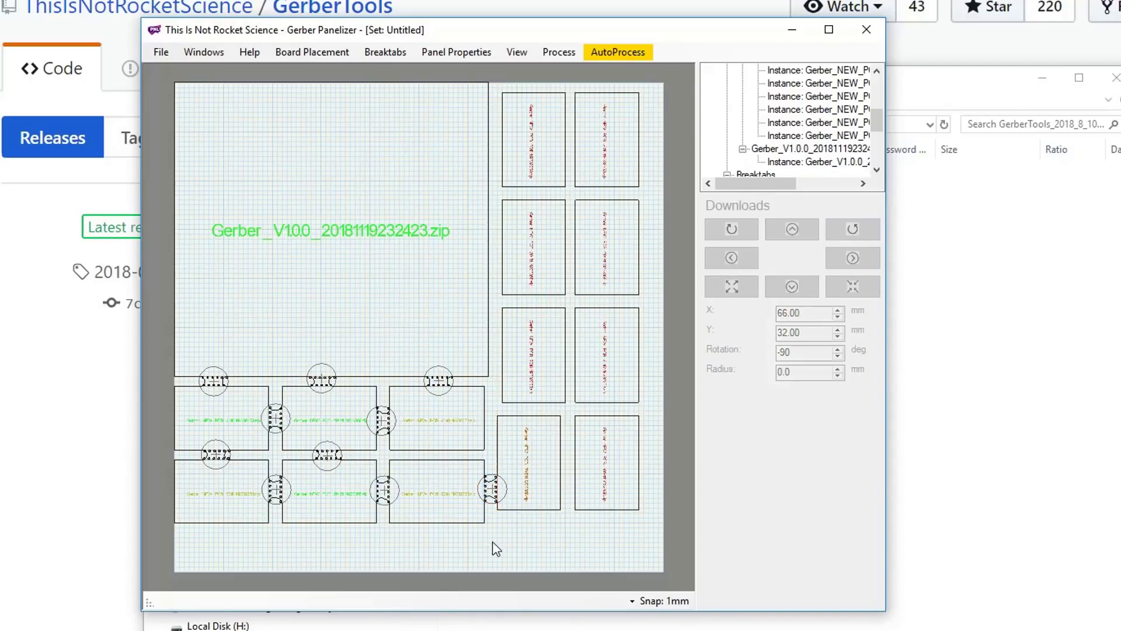
{"action": "left_click", "coordinate": [493, 492]}
{"action": "left_click_drag", "start_coordinate": [493, 493], "coordinate": [496, 490]}
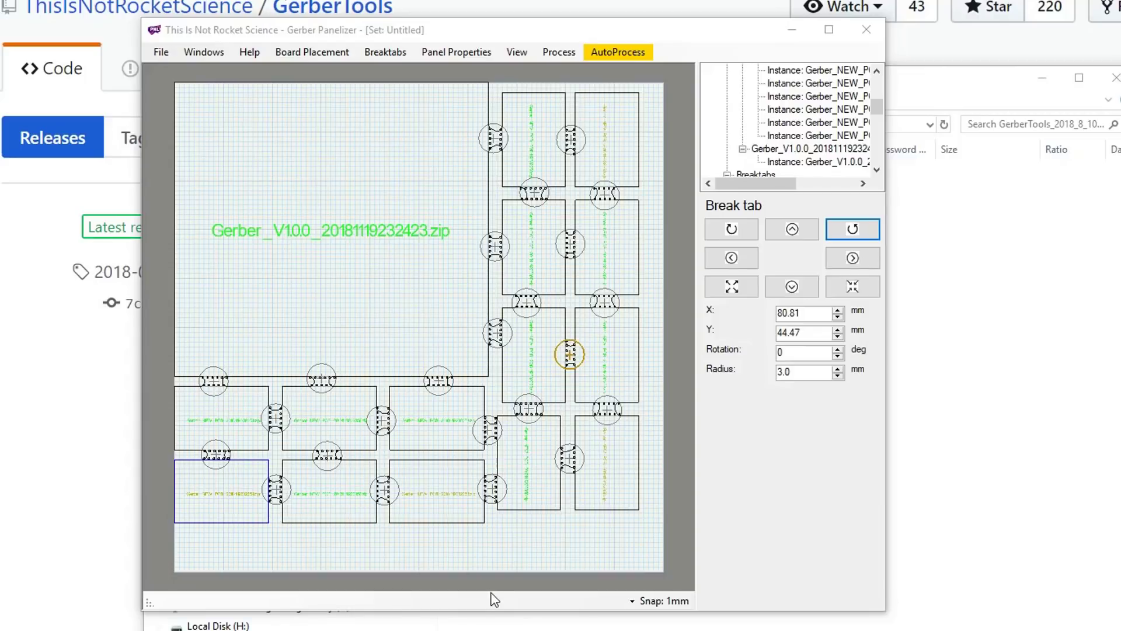
{"action": "left_click", "coordinate": [160, 53]}
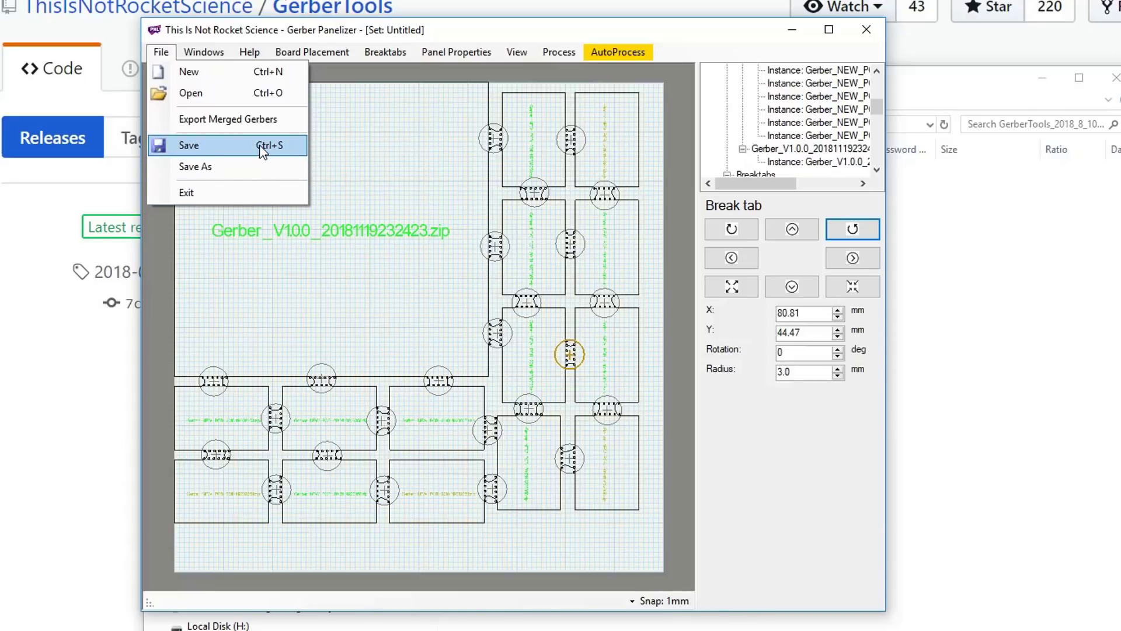
- Export Merged Gerbers into a newly created Desktop folder named 'Merged Gerbers'
{"action": "left_click", "coordinate": [605, 523]}
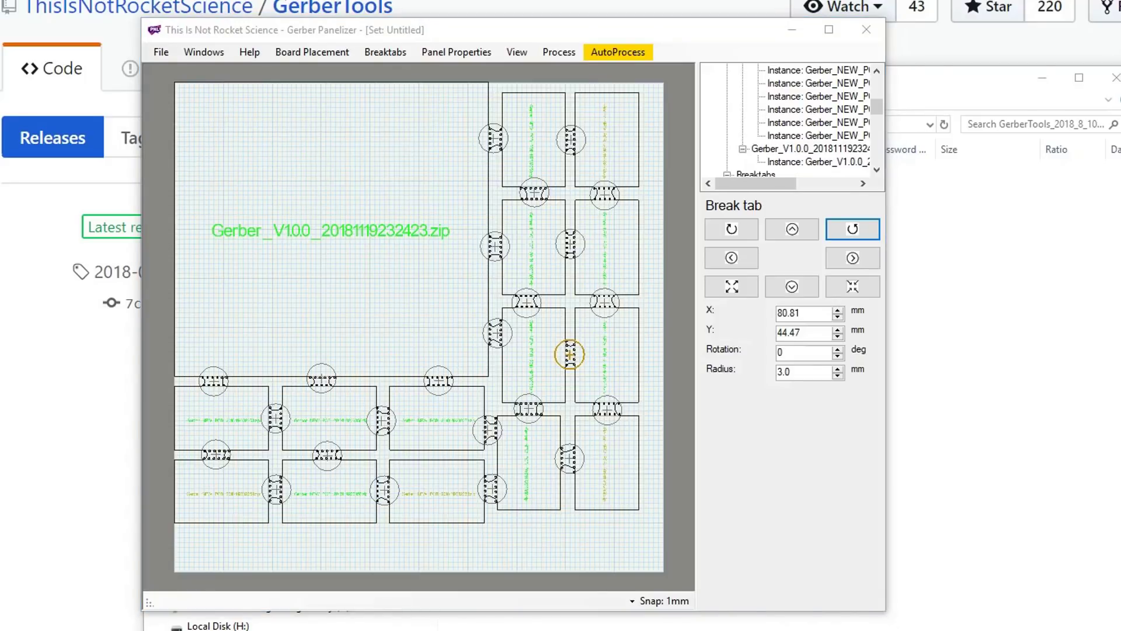
{"action": "left_click", "coordinate": [161, 52]}
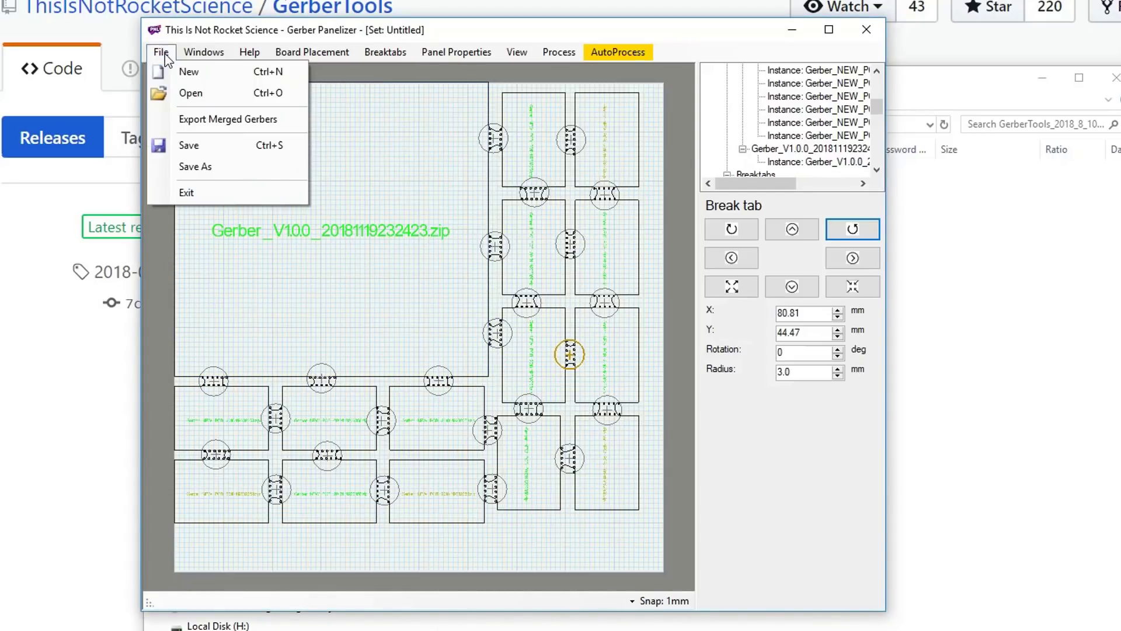
{"action": "left_click", "coordinate": [254, 121]}
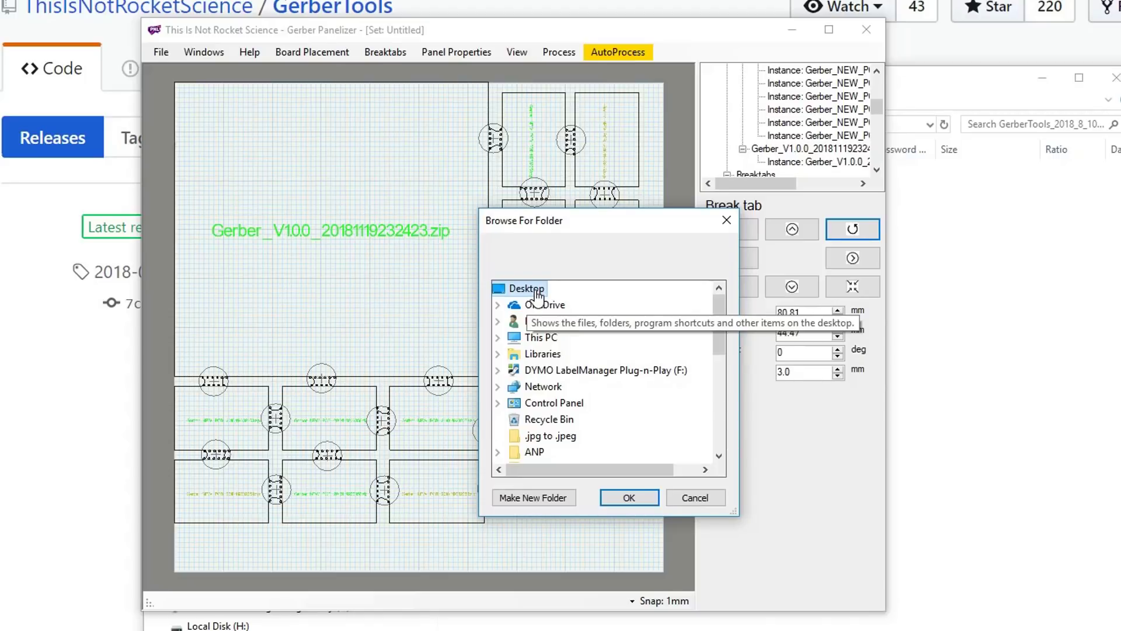
{"action": "left_click", "coordinate": [543, 498]}
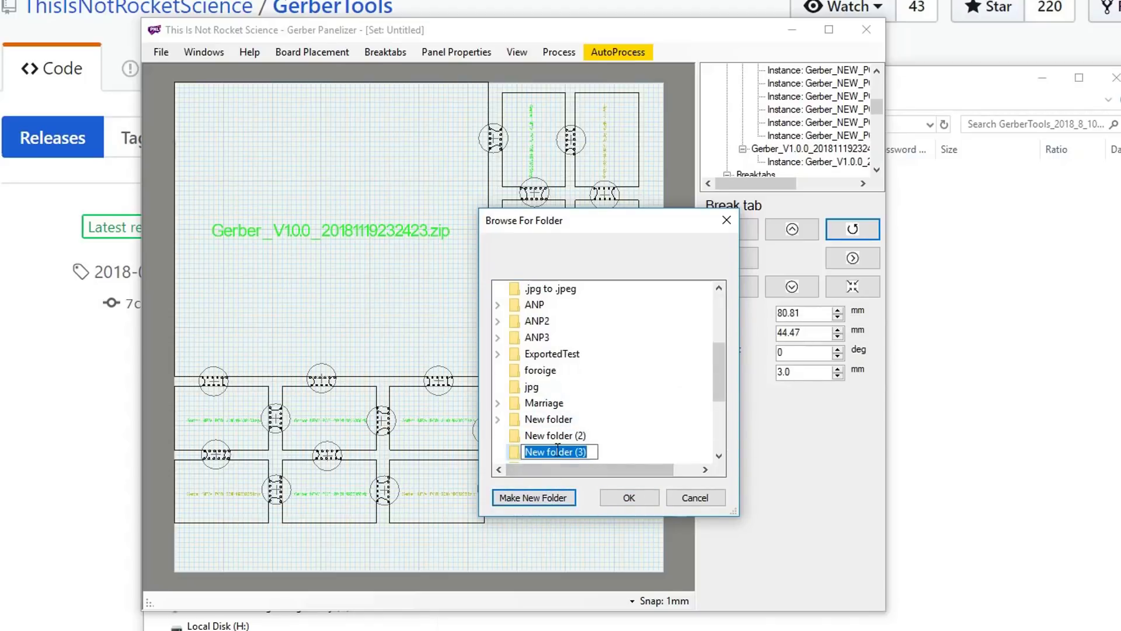
{"action": "left_click_drag", "start_coordinate": [589, 453], "coordinate": [528, 454]}
{"action": "type", "text": "Merg"}
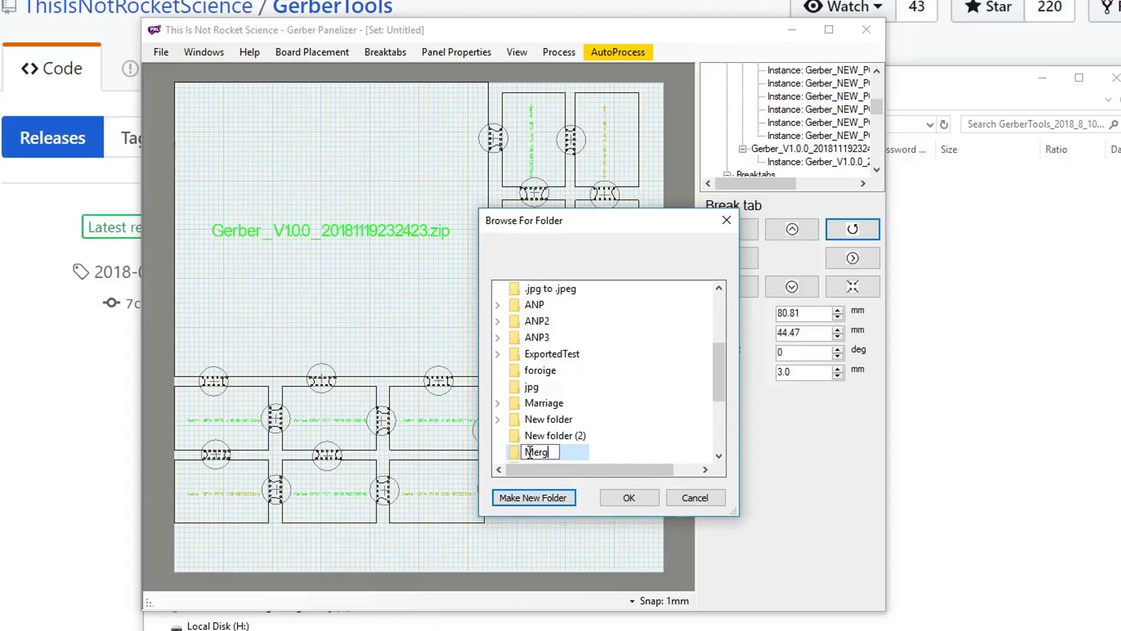
{"action": "type", "text": "ed Gerbers"}
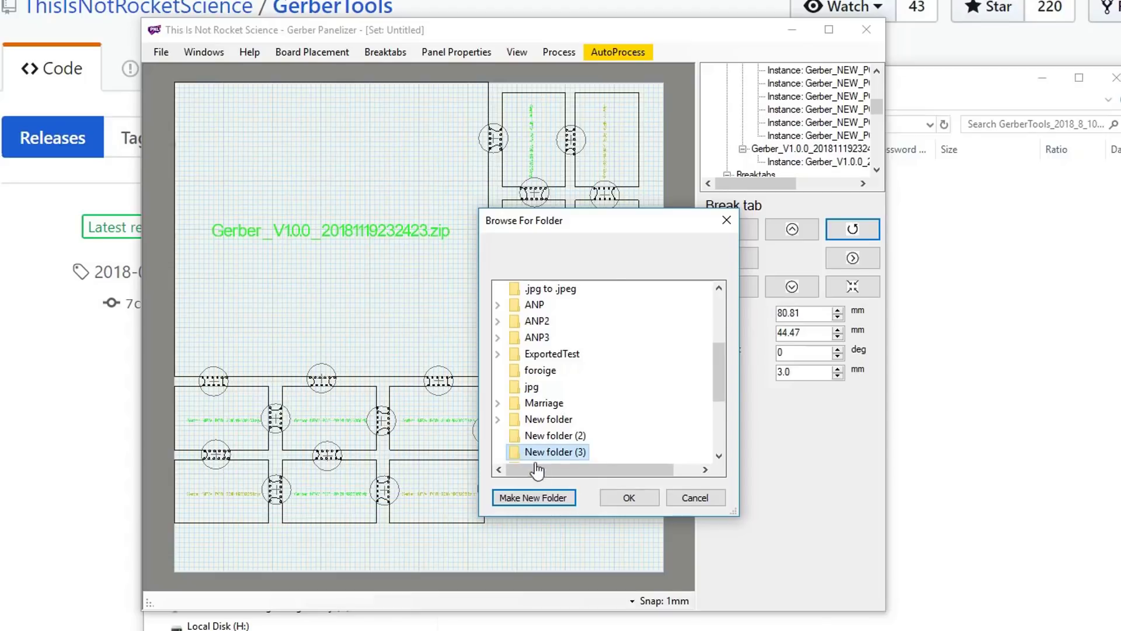
{"action": "key", "text": "Return"}
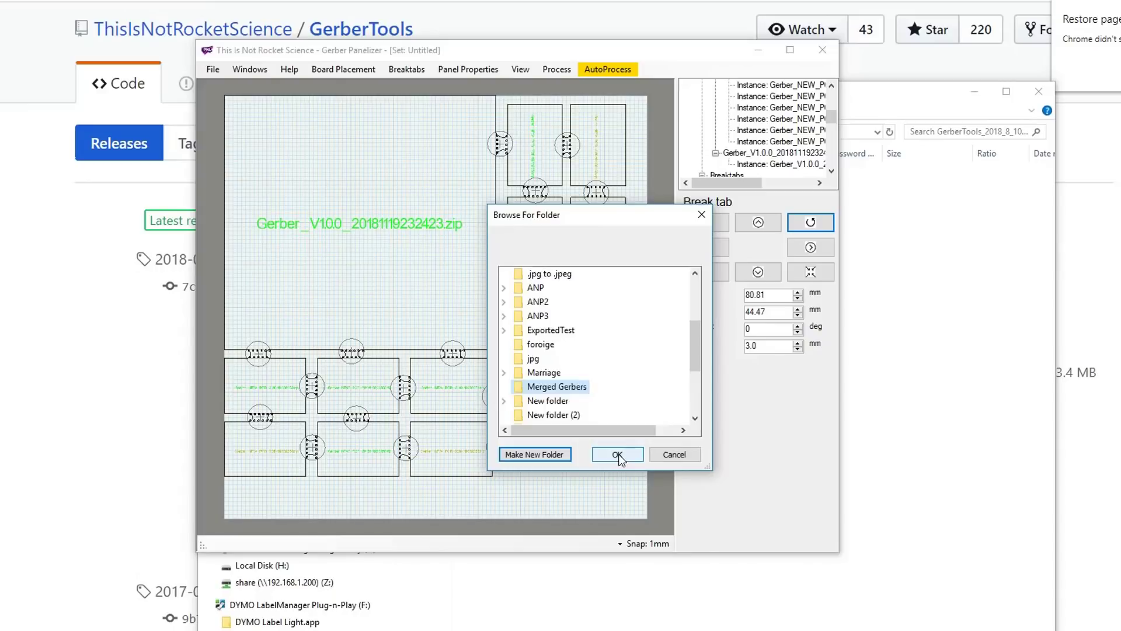
{"action": "left_click", "coordinate": [617, 454]}
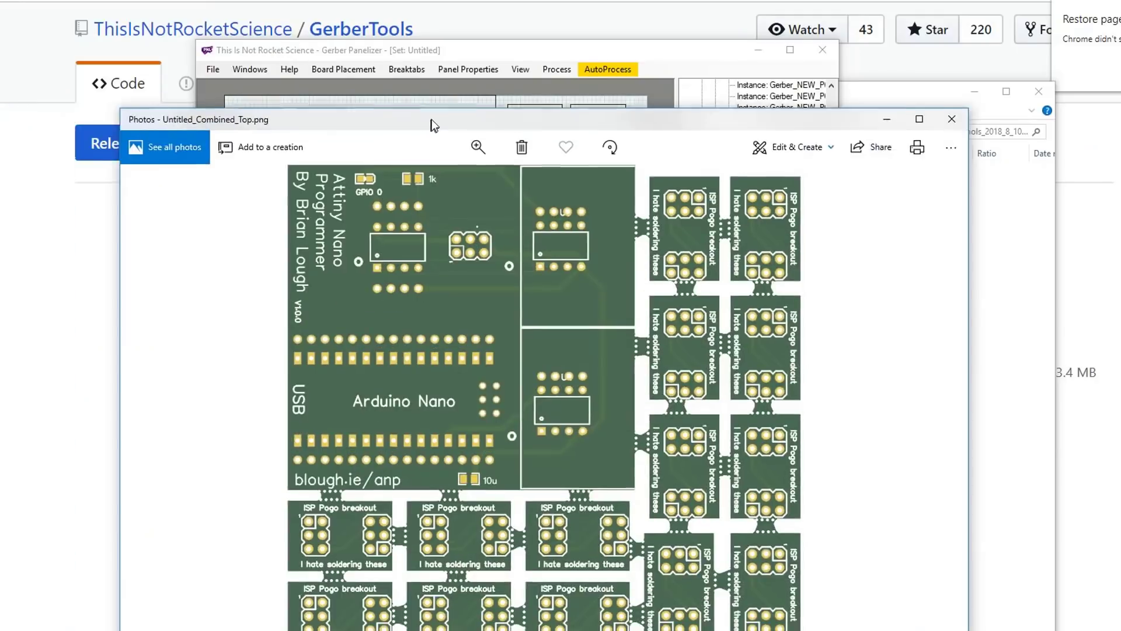
- Arrange the Untitled_Combined_Top.png and Untitled_Combined_Bottom.png renders side by side, then switch to the Merged Gerbers folder
{"action": "left_click_drag", "start_coordinate": [431, 120], "coordinate": [412, 22]}
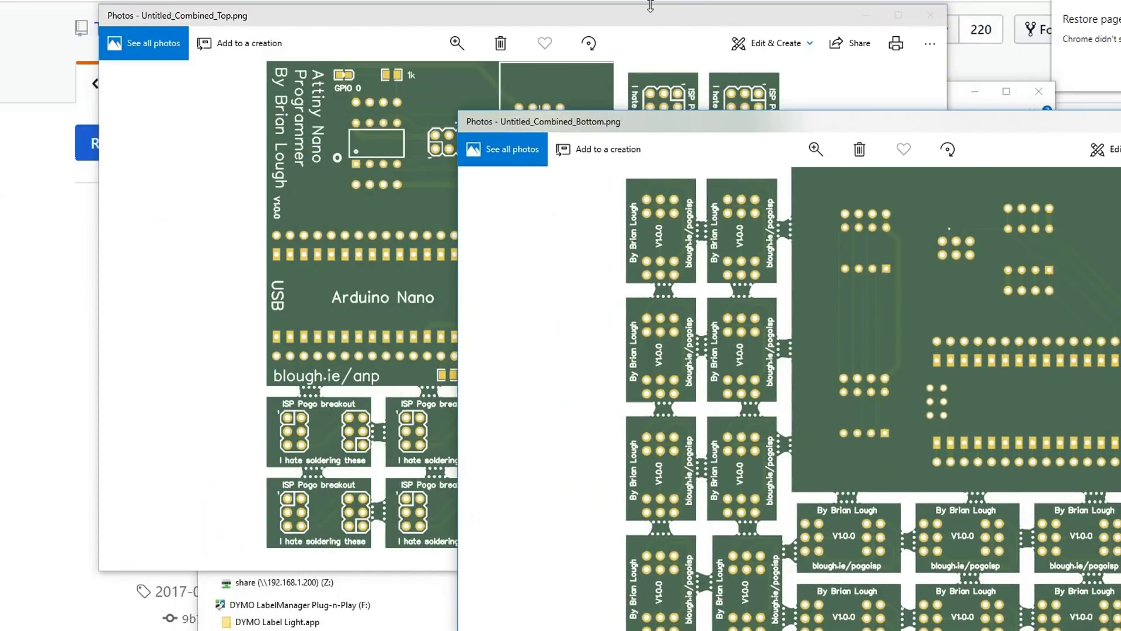
{"action": "left_click_drag", "start_coordinate": [651, 12], "coordinate": [505, 35]}
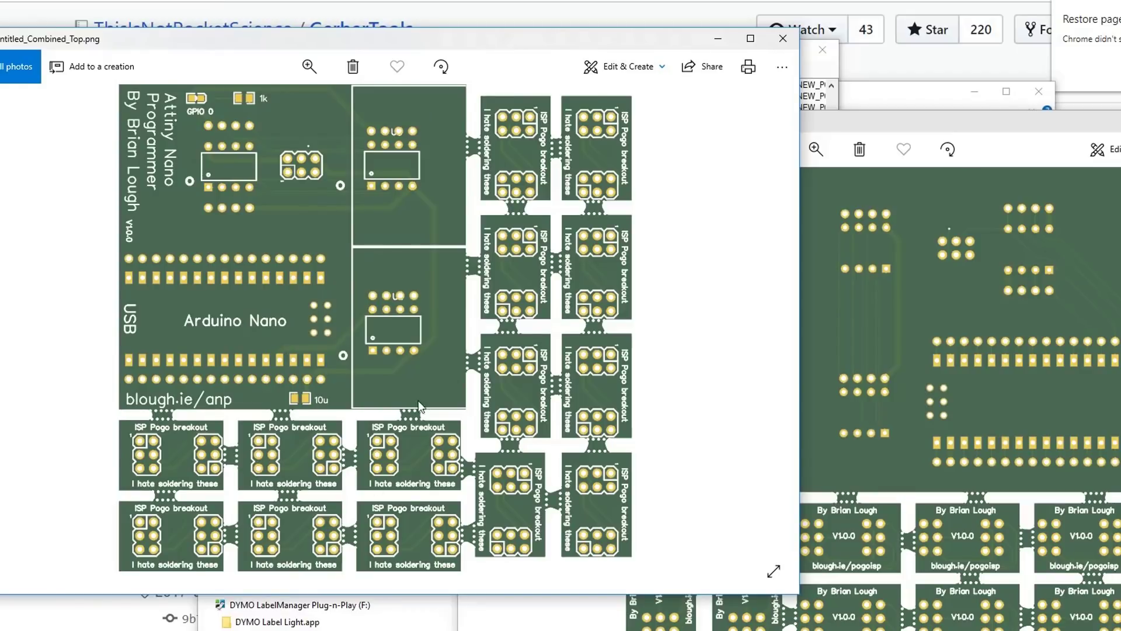
{"action": "left_click", "coordinate": [927, 124]}
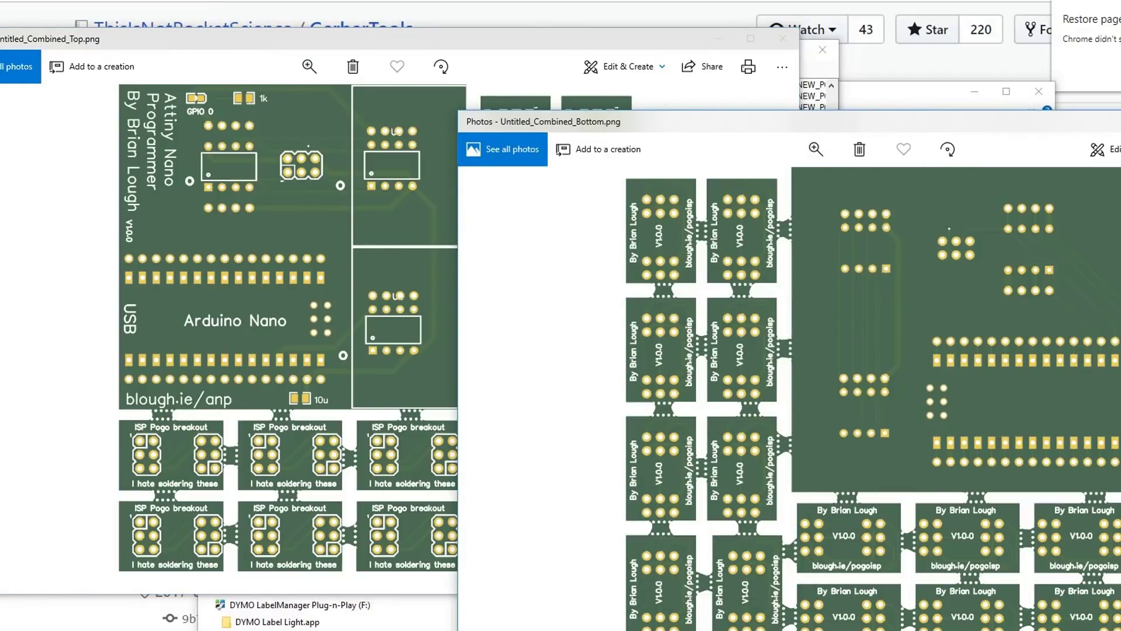
{"action": "key", "text": "alt+Tab"}
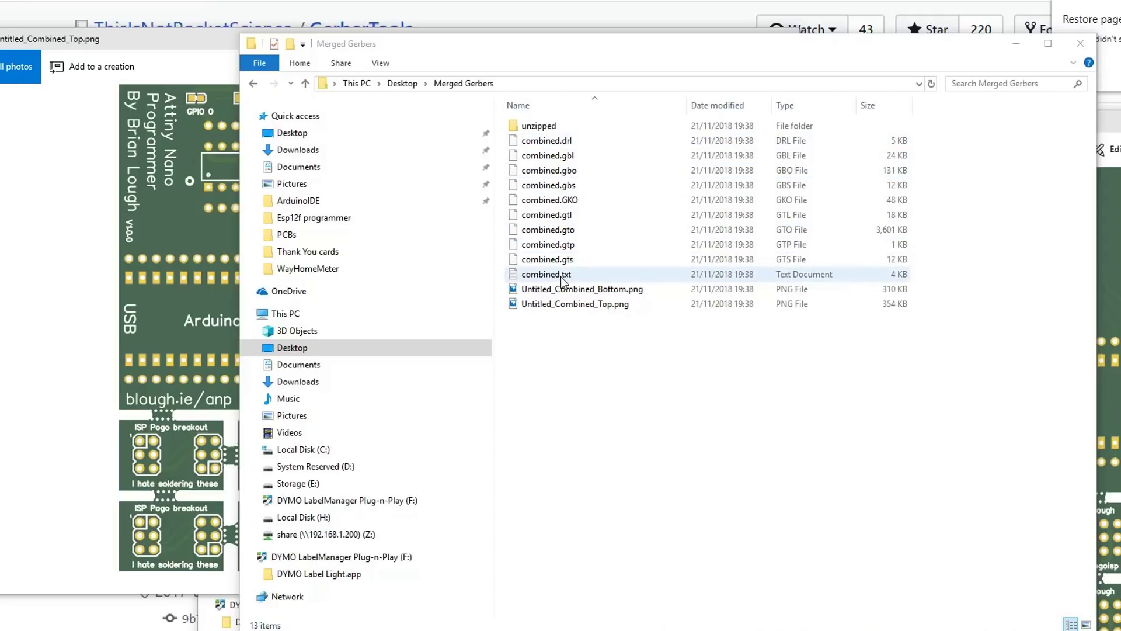
- Move the combined Gerber files into the unzipped folder and compress it to unzipped.zip
{"action": "left_click_drag", "start_coordinate": [941, 275], "coordinate": [518, 135]}
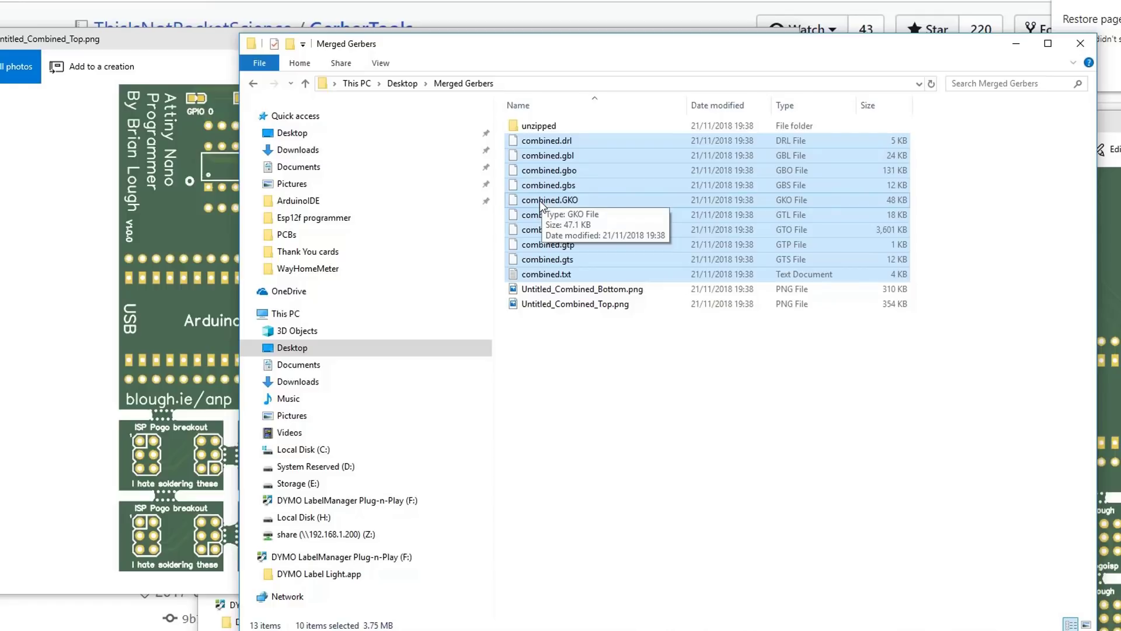
{"action": "left_click_drag", "start_coordinate": [540, 201], "coordinate": [546, 125]}
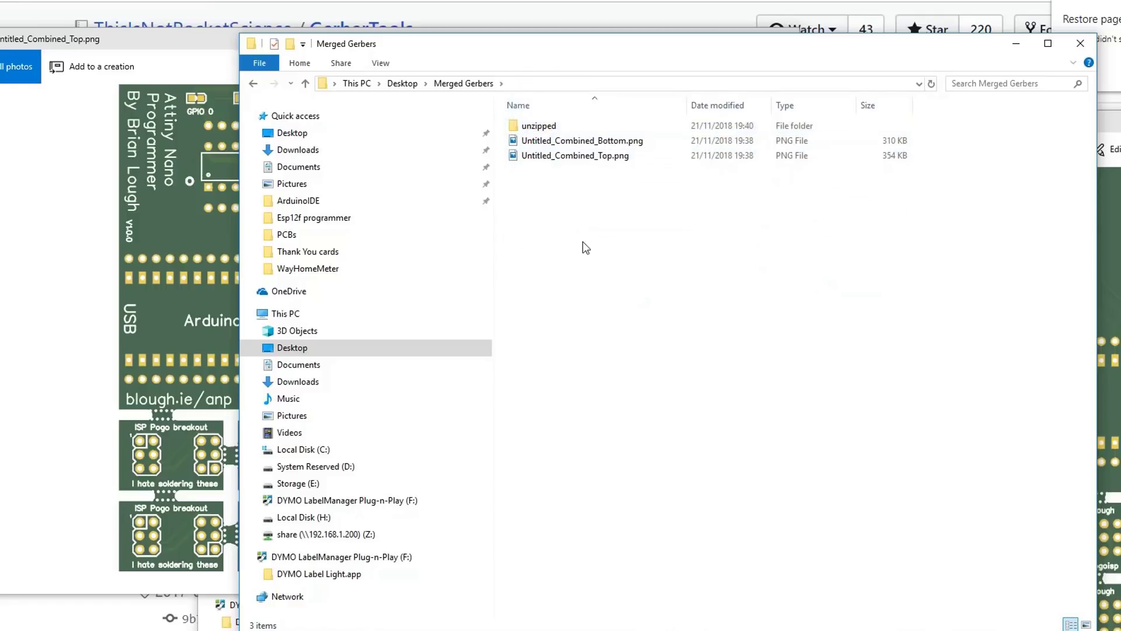
{"action": "left_click", "coordinate": [538, 125]}
{"action": "right_click", "coordinate": [538, 127]}
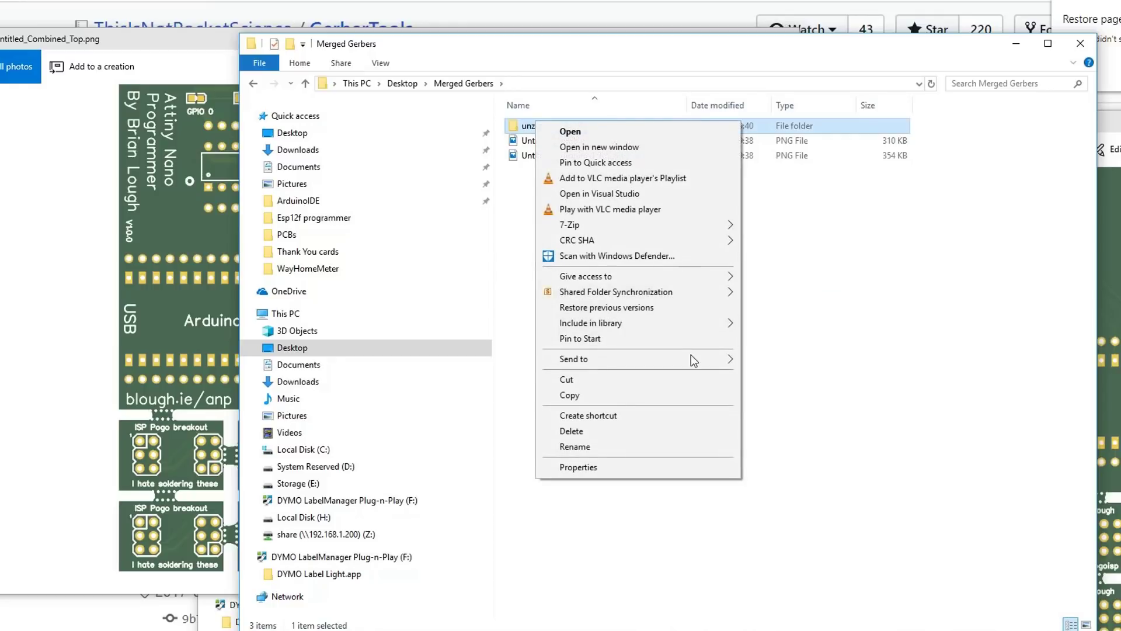
{"action": "mouse_move", "coordinate": [693, 359]}
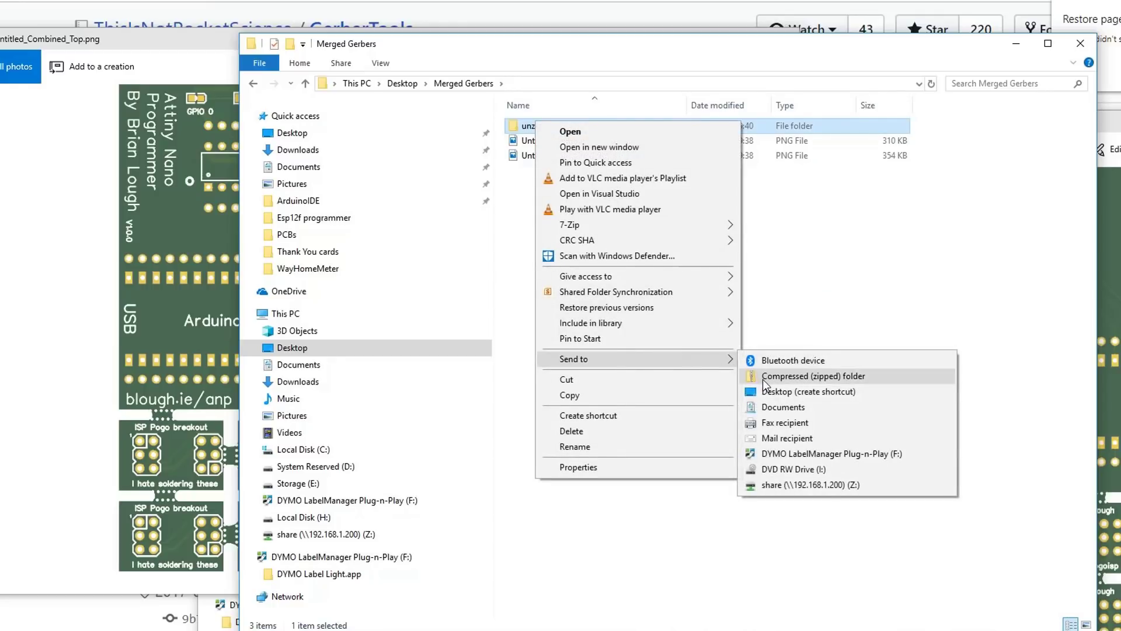
{"action": "left_click", "coordinate": [763, 379]}
{"action": "left_click", "coordinate": [709, 375]}
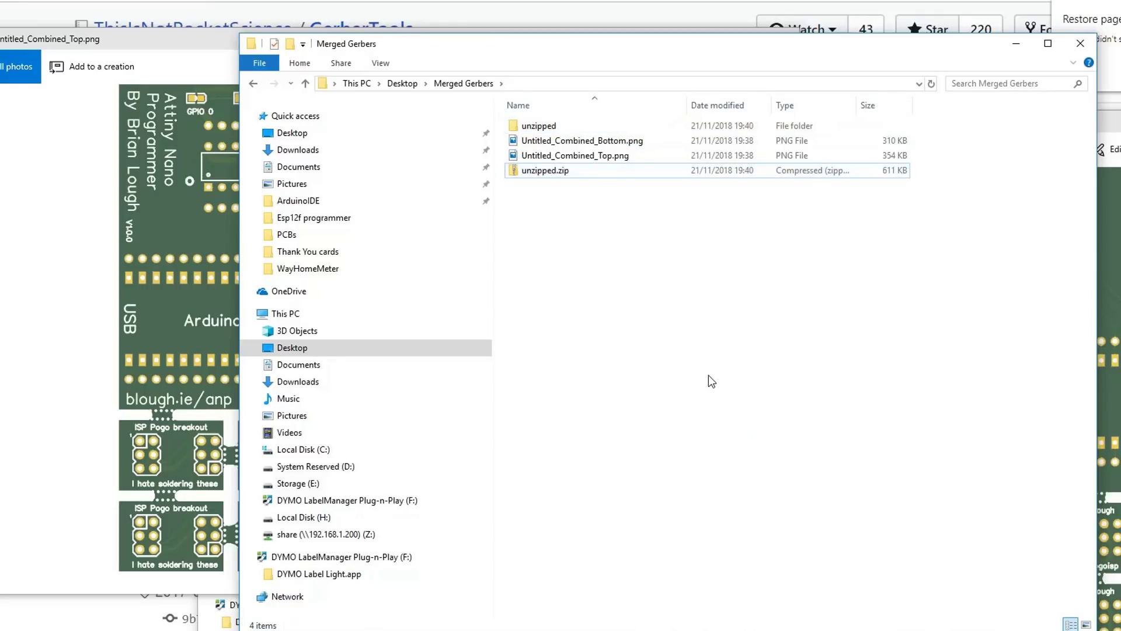
{"action": "left_click", "coordinate": [546, 171]}
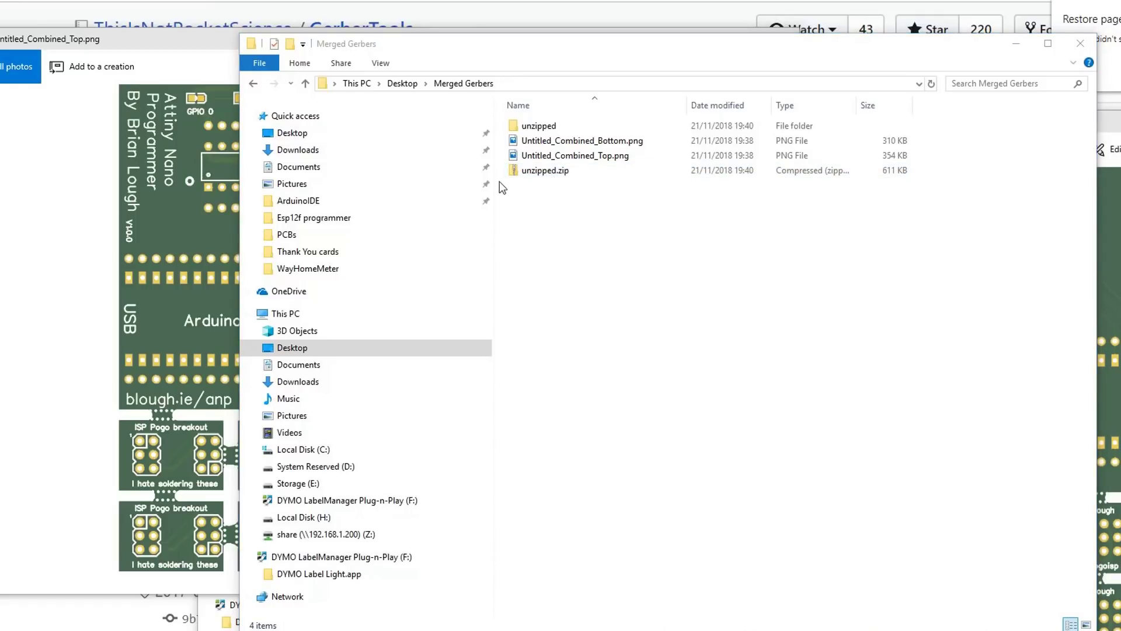
- Select unzipped.zip in the Merged Gerbers folder for upload
{"action": "left_click", "coordinate": [543, 174]}
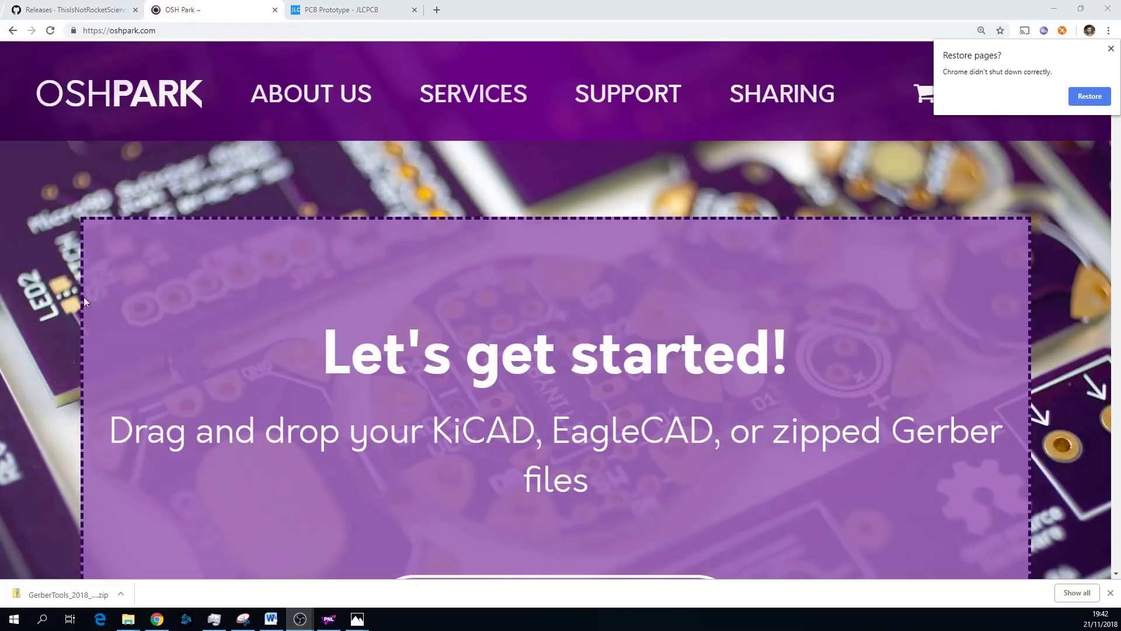
- Upload the zip to OSH Park and review the 2-layer 3.74 × 3.55 inch, $66.40 board previews
{"action": "left_click_drag", "start_coordinate": [87, 302], "coordinate": [569, 537]}
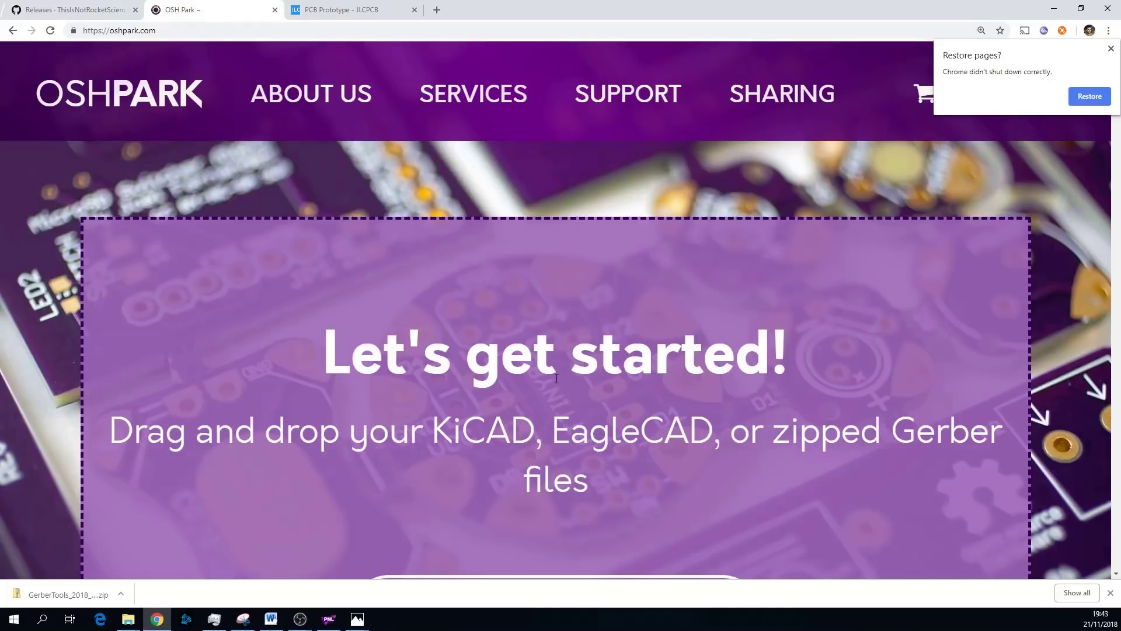
{"action": "scroll", "coordinate": [570, 538], "scroll_direction": "down", "scroll_amount": 3}
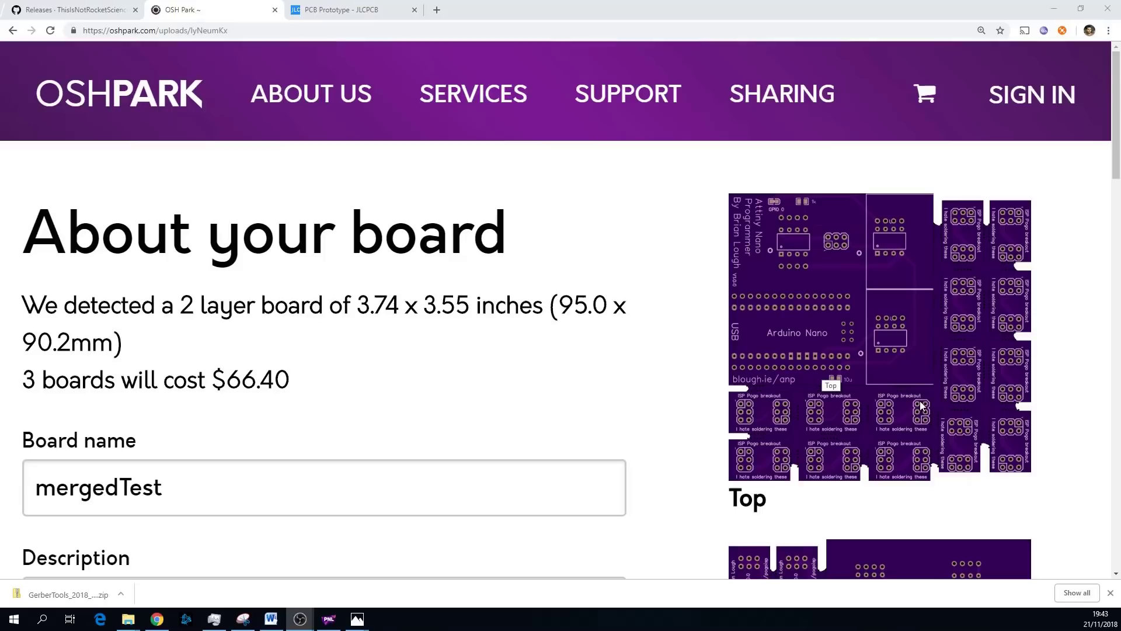
{"action": "scroll", "coordinate": [981, 374], "scroll_direction": "down", "scroll_amount": 1}
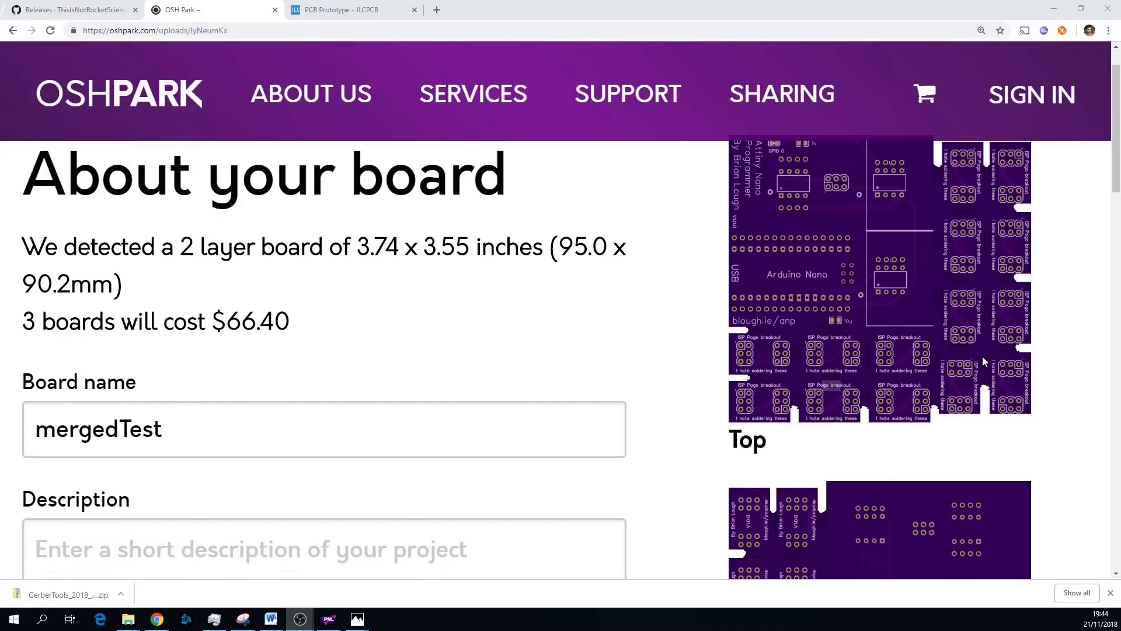
{"action": "scroll", "coordinate": [981, 356], "scroll_direction": "up", "scroll_amount": 1}
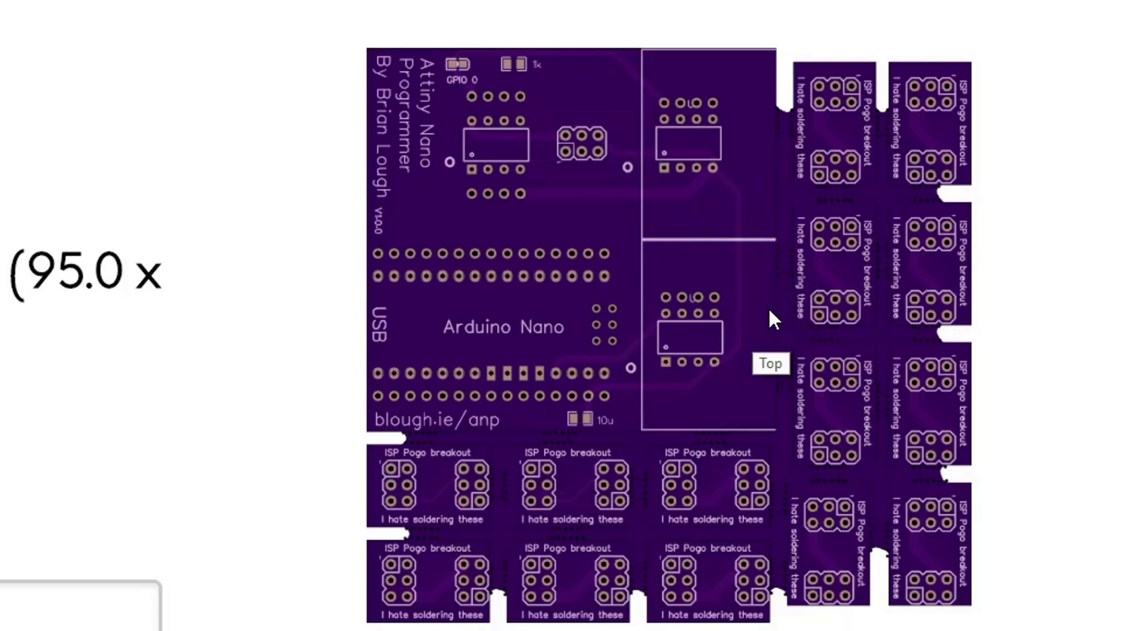
{"action": "scroll", "coordinate": [769, 306], "scroll_direction": "down", "scroll_amount": 2}
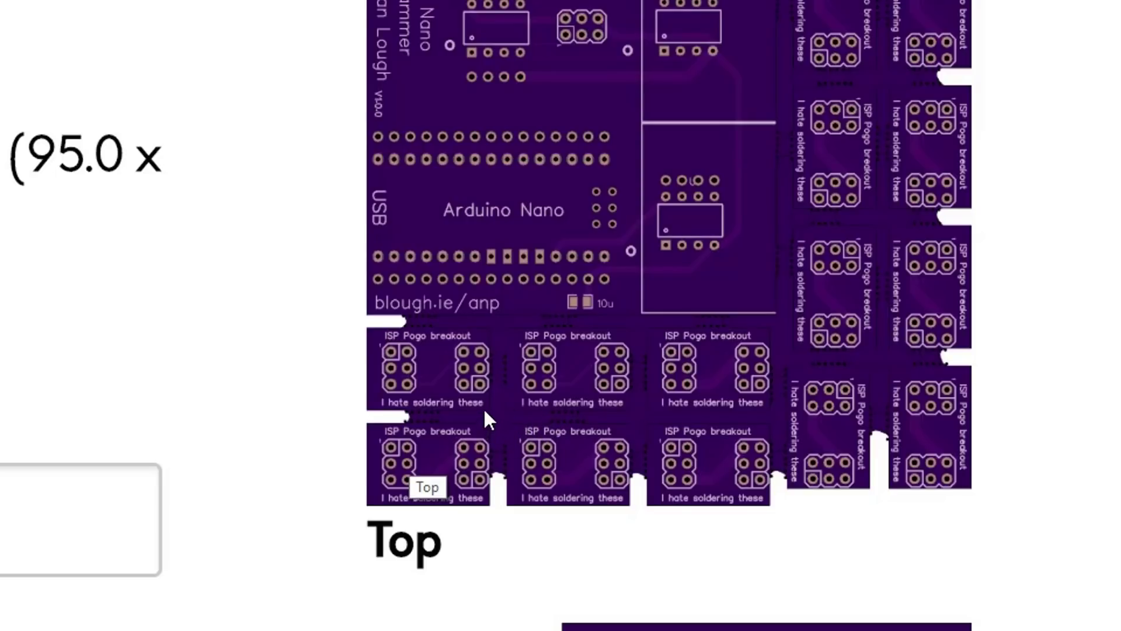
{"action": "scroll", "coordinate": [482, 405], "scroll_direction": "down", "scroll_amount": 4}
{"action": "scroll", "coordinate": [498, 401], "scroll_direction": "up", "scroll_amount": 4}
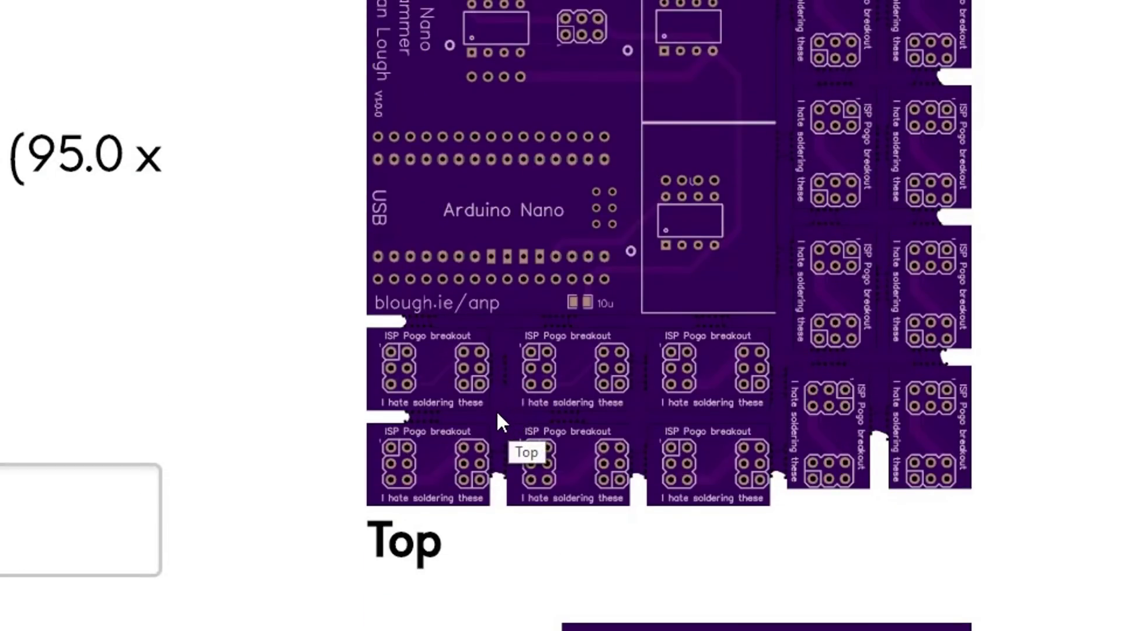
{"action": "scroll", "coordinate": [495, 416], "scroll_direction": "down", "scroll_amount": 2}
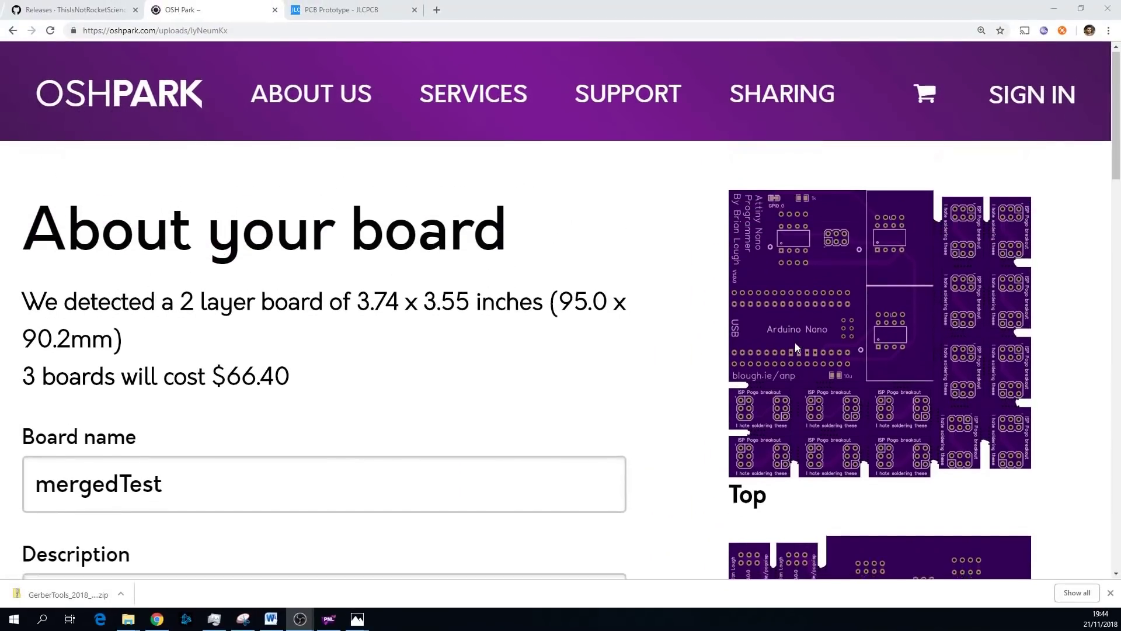
{"action": "scroll", "coordinate": [795, 347], "scroll_direction": "down", "scroll_amount": 10}
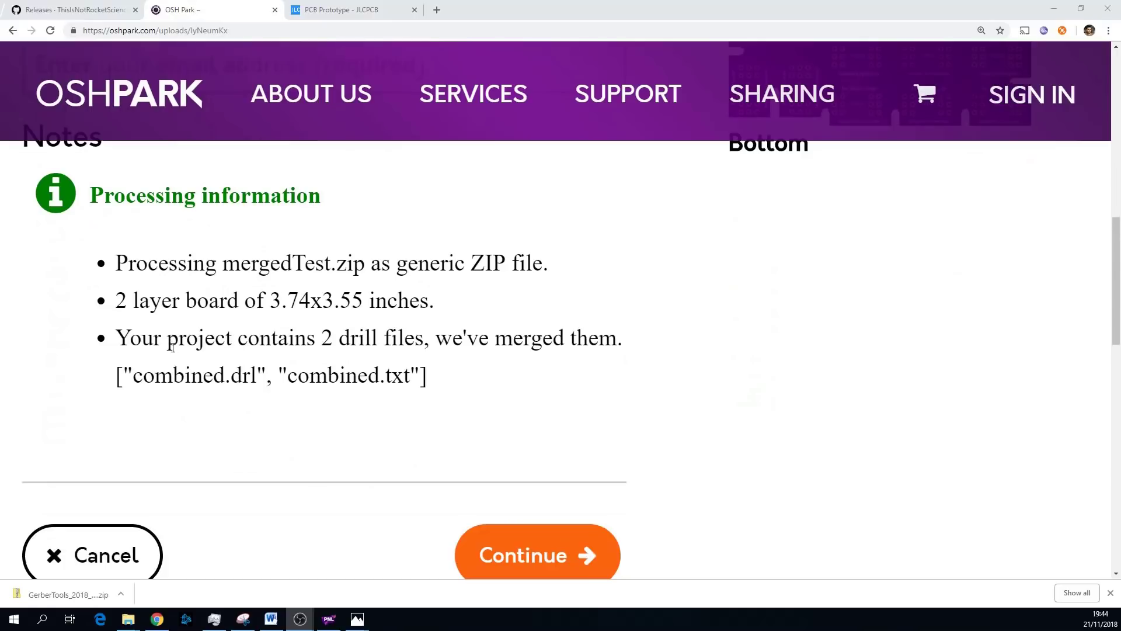
- Highlight the processing note naming the two merged drill files
{"action": "left_click_drag", "start_coordinate": [121, 340], "coordinate": [644, 343]}
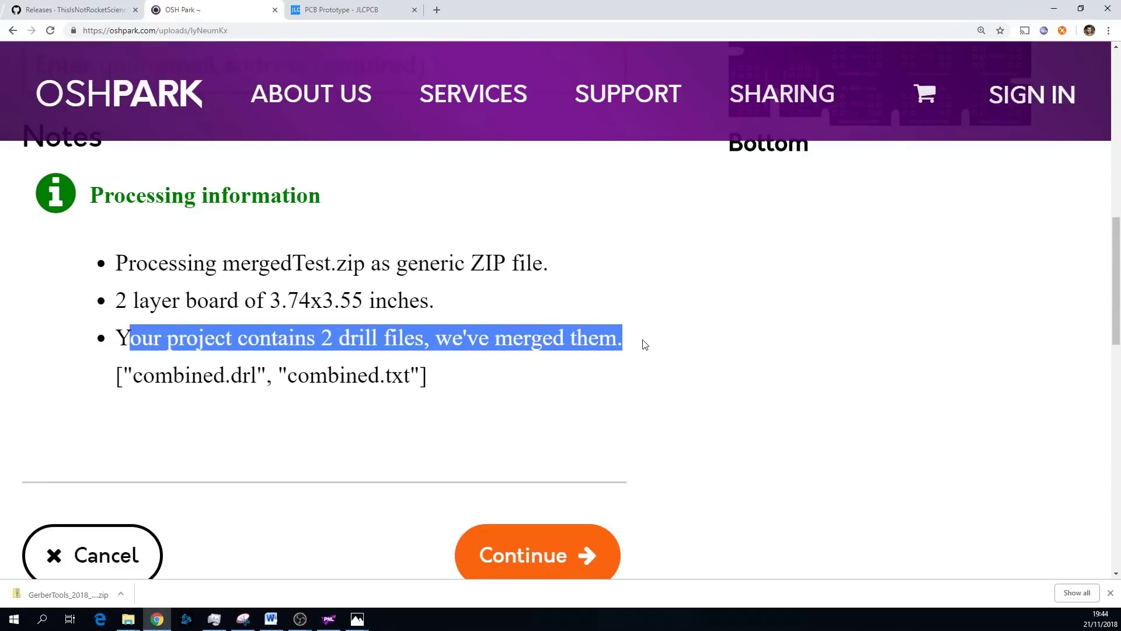
{"action": "left_click_drag", "start_coordinate": [411, 375], "coordinate": [123, 375]}
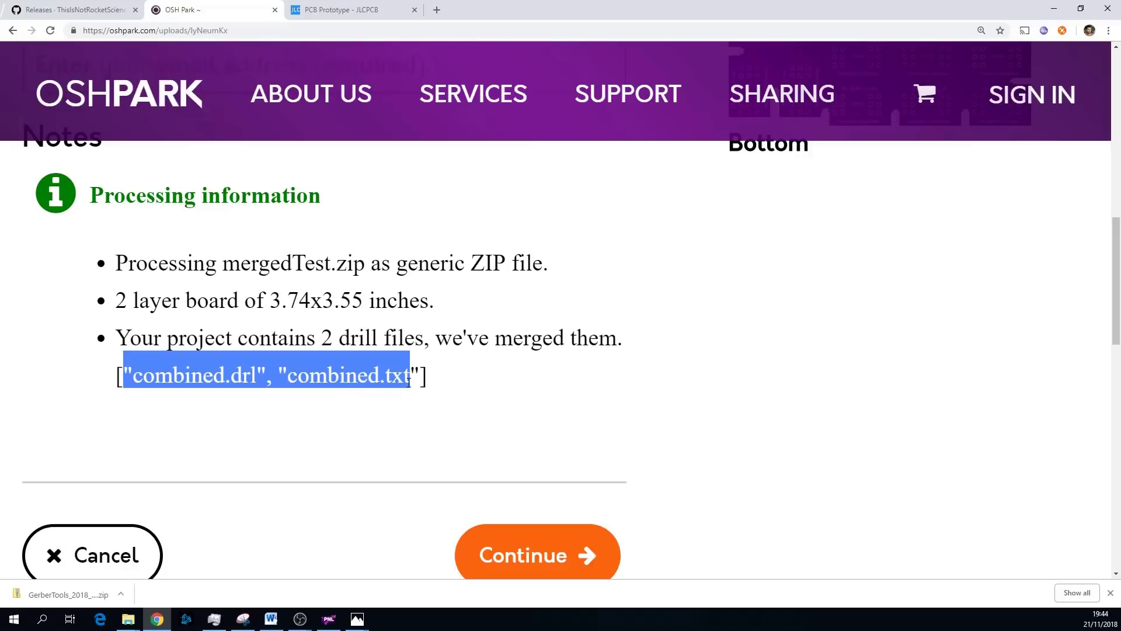
{"action": "scroll", "coordinate": [636, 379], "scroll_direction": "up", "scroll_amount": 10}
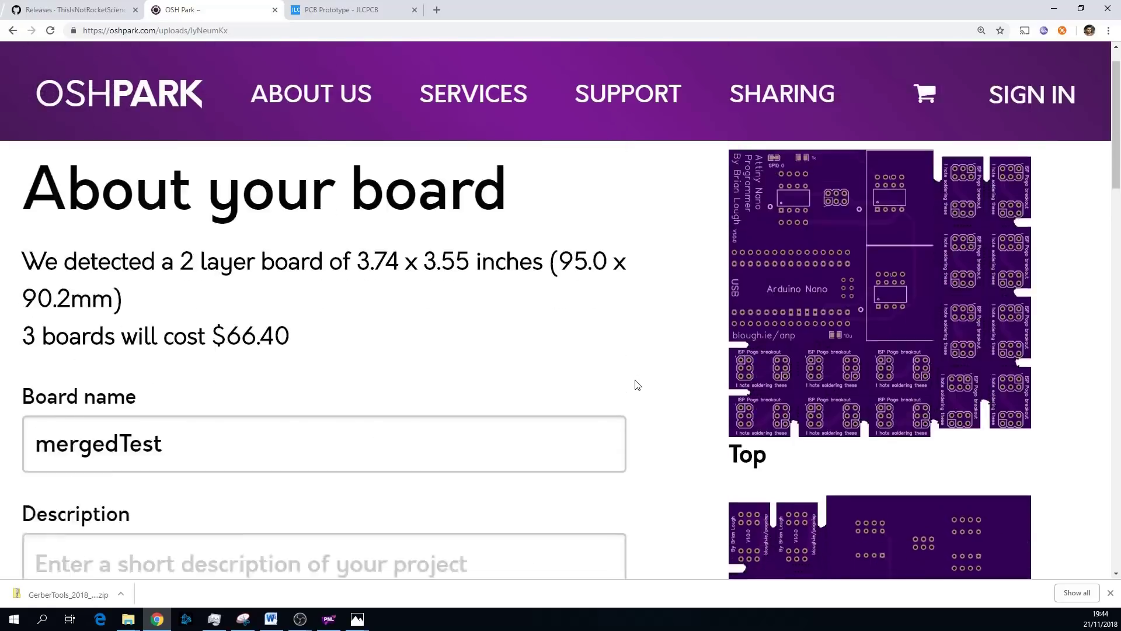
- Upload the zipped Gerbers to JLCPCB's quote page, which detects a 2-layer 90×95 mm board
{"action": "key", "text": "ctrl+Tab"}
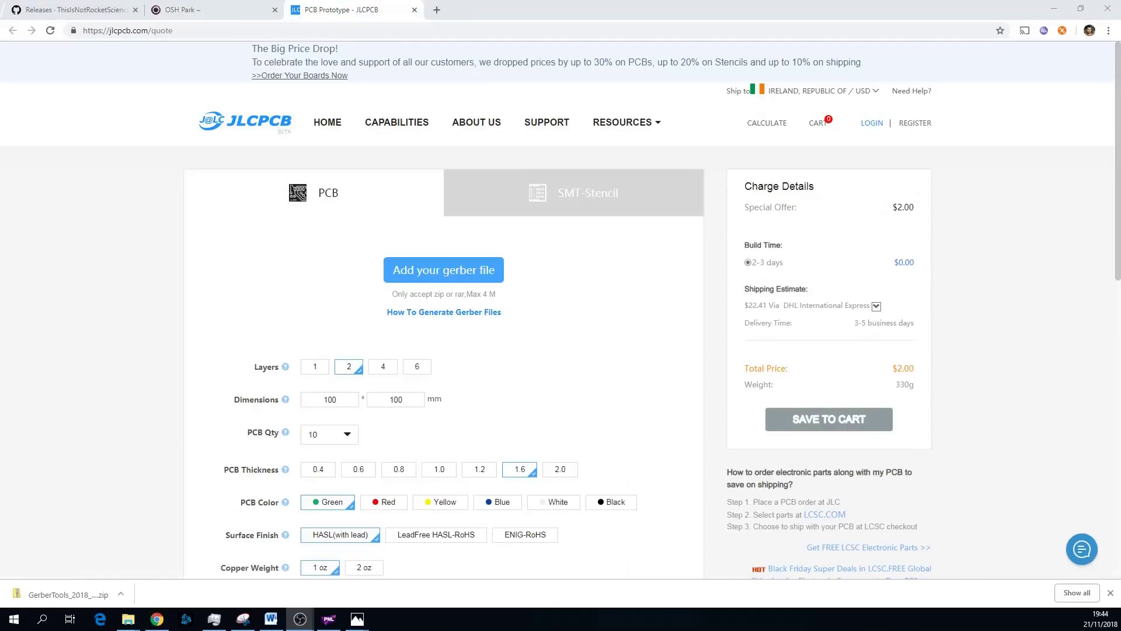
{"action": "left_click_drag", "start_coordinate": [0, 292], "coordinate": [440, 283]}
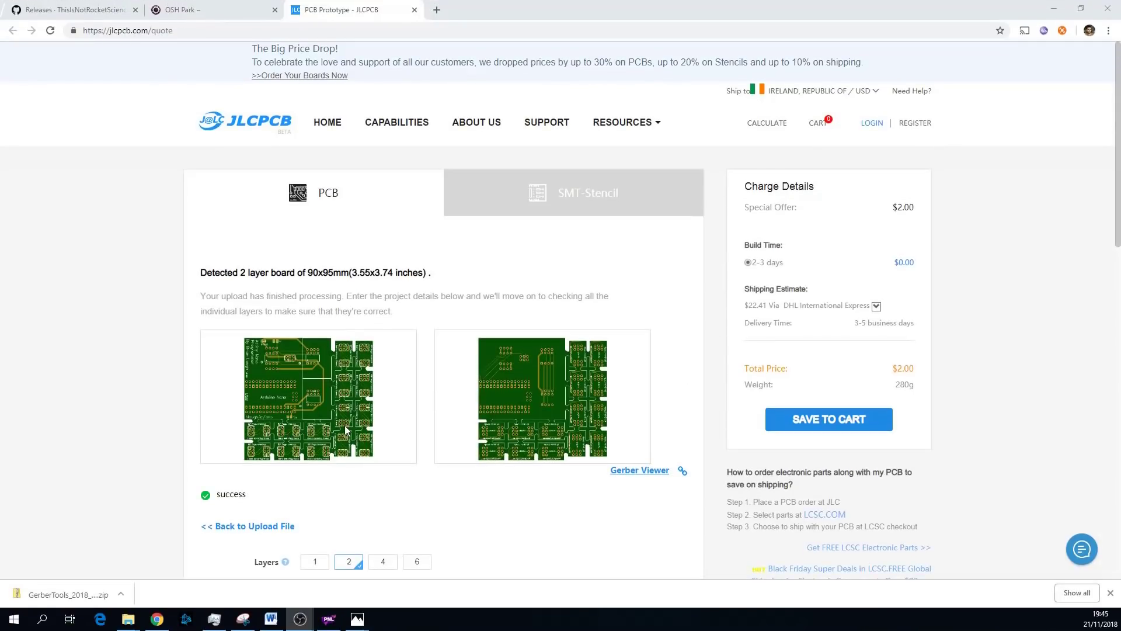
{"action": "scroll", "coordinate": [522, 362], "scroll_direction": "down", "scroll_amount": 1}
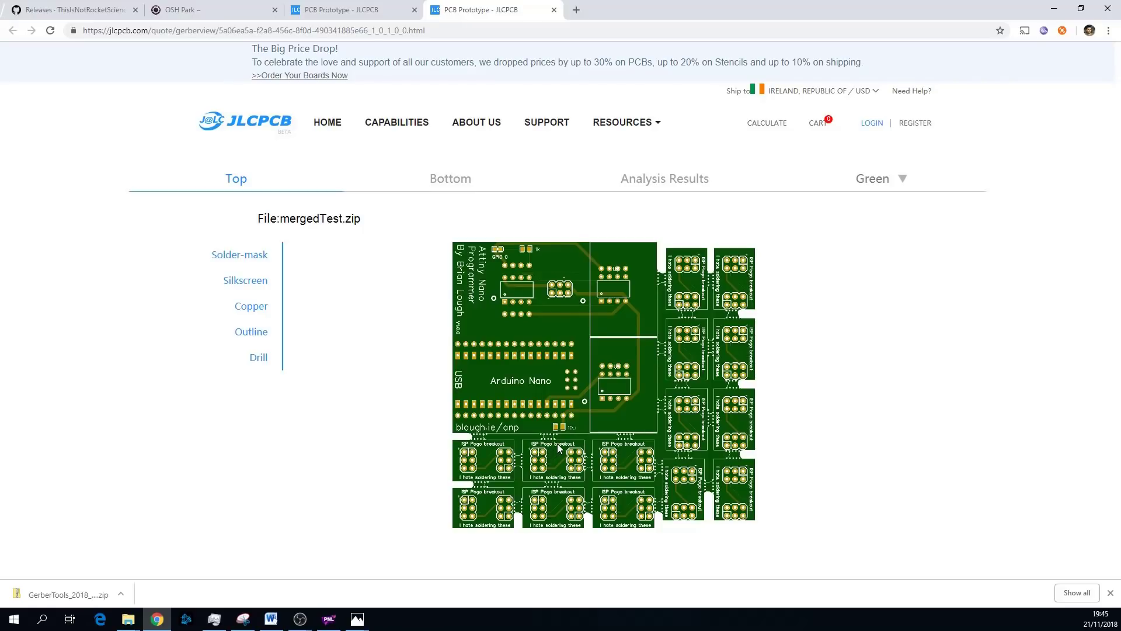
- Zoom in and back out on the mergedTest.zip top-side render in the Gerber viewer
{"action": "scroll", "coordinate": [553, 450], "scroll_direction": "up", "scroll_amount": 5}
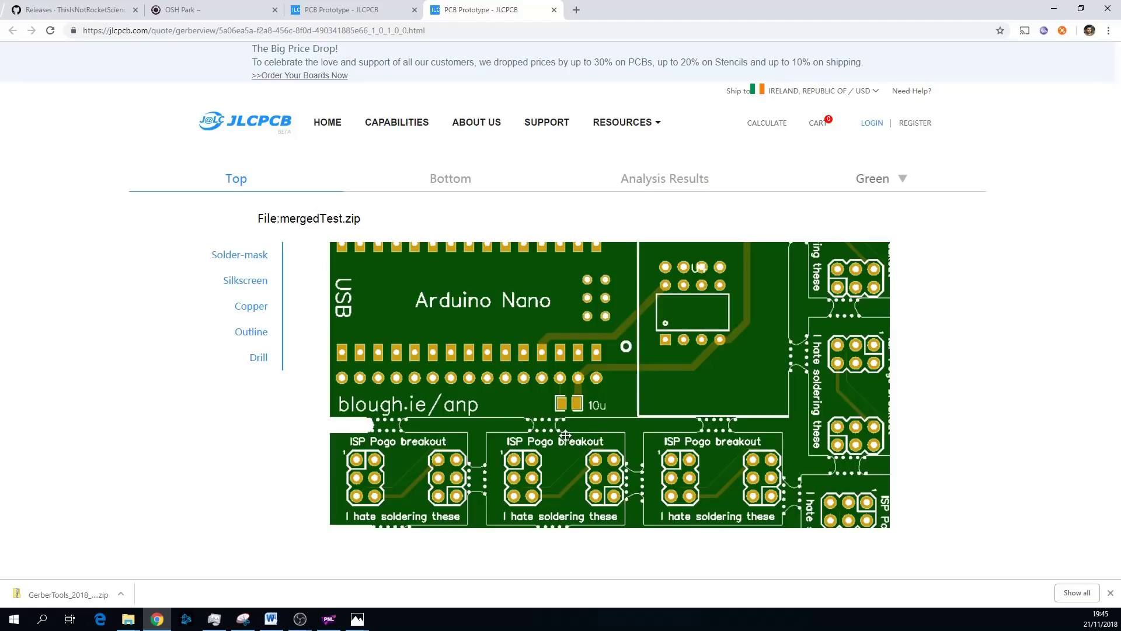
{"action": "scroll", "coordinate": [565, 435], "scroll_direction": "down", "scroll_amount": 5}
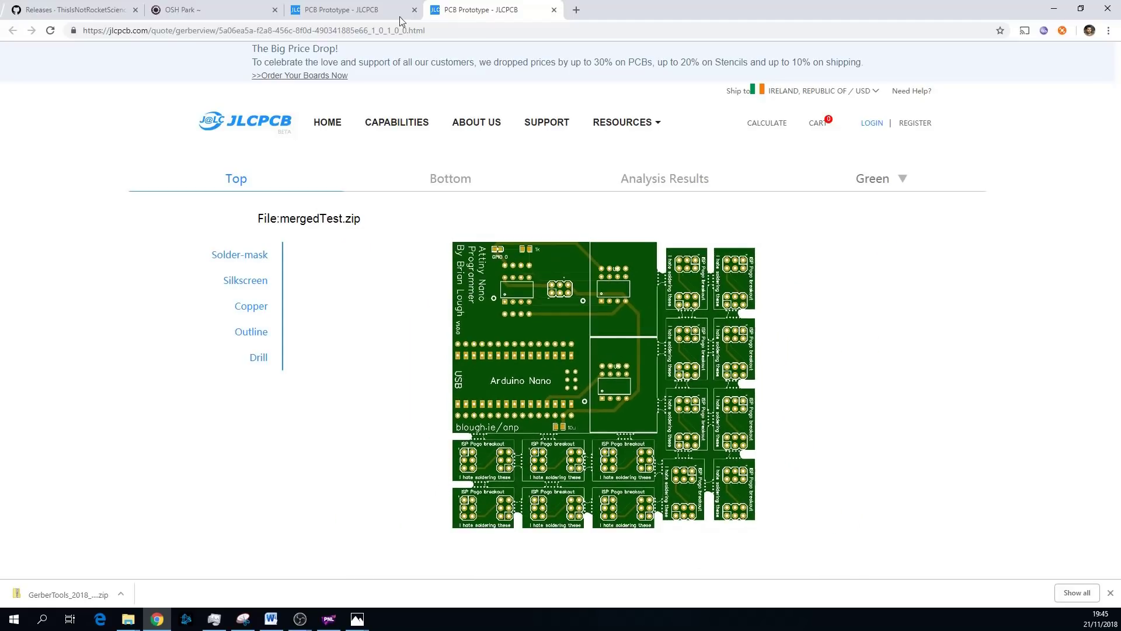
- Go back to the JLCPCB quote and scroll to the board options
{"action": "left_click", "coordinate": [350, 10]}
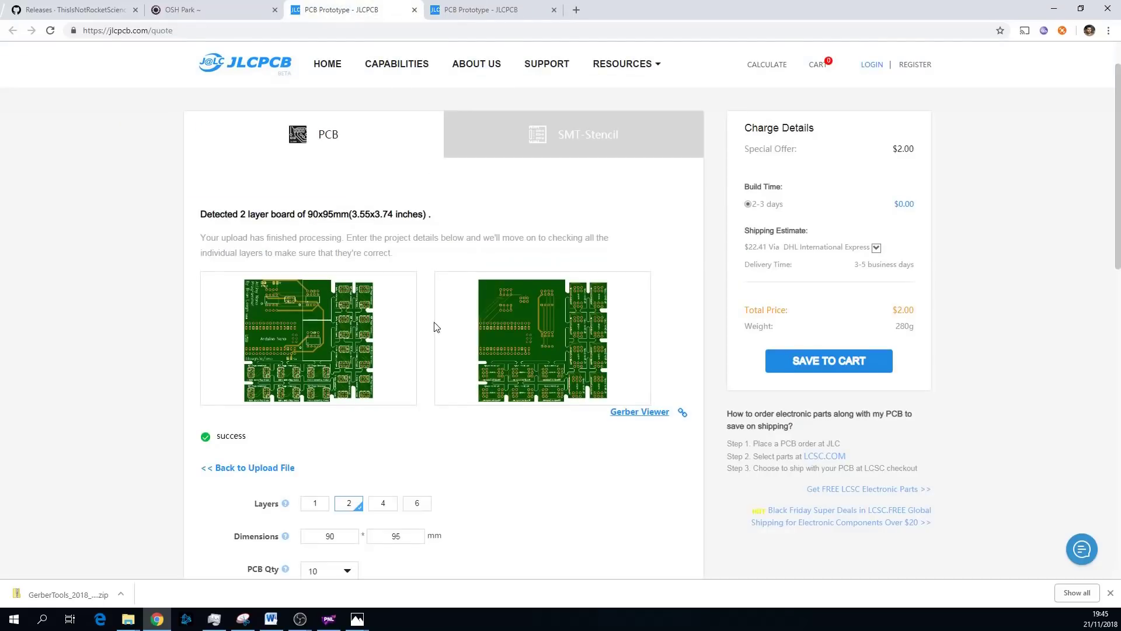
{"action": "scroll", "coordinate": [435, 327], "scroll_direction": "down", "scroll_amount": 4}
{"action": "scroll", "coordinate": [450, 282], "scroll_direction": "down", "scroll_amount": 3}
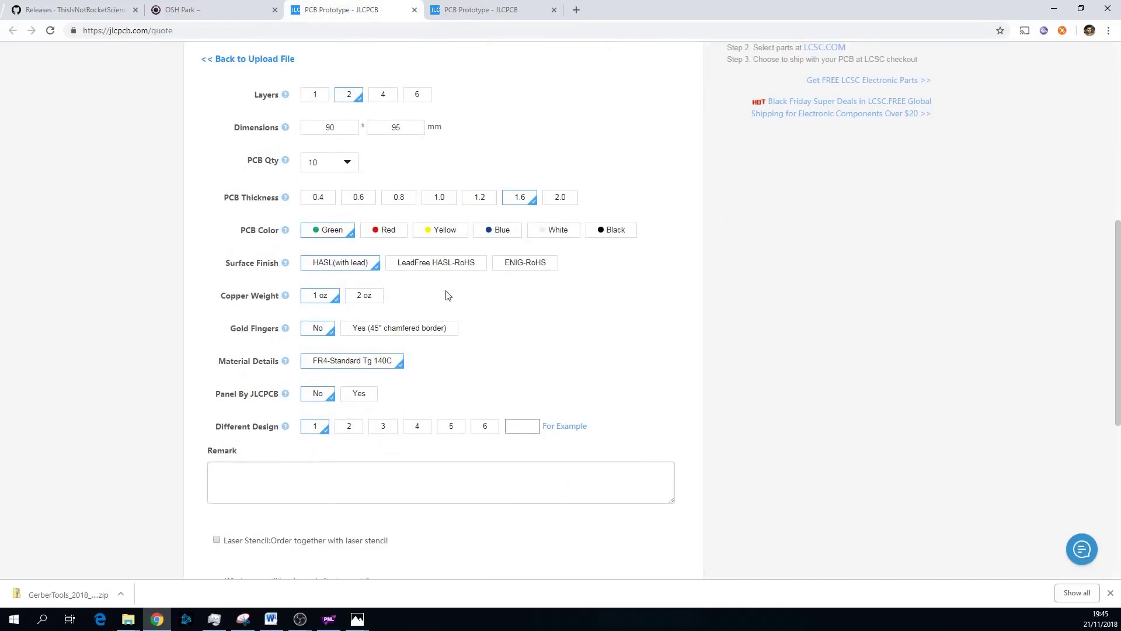
{"action": "scroll", "coordinate": [432, 324], "scroll_direction": "up", "scroll_amount": 1}
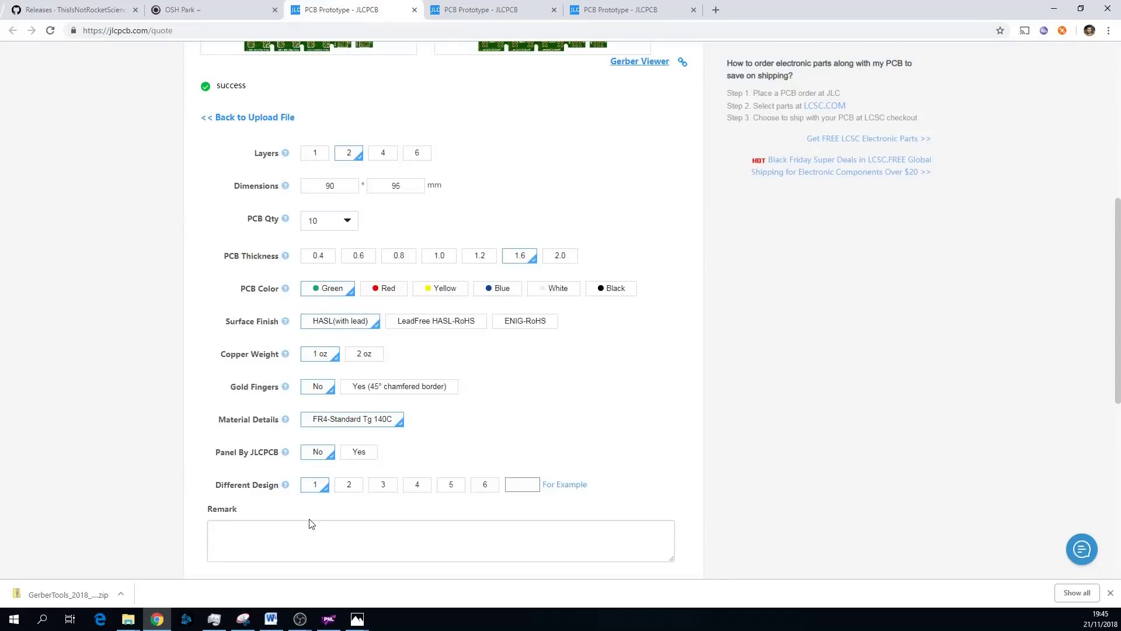
- Try Different Design 2 and check the $8.00 panel charge in Charge Details
{"action": "left_click", "coordinate": [350, 488]}
{"action": "scroll", "coordinate": [348, 490], "scroll_direction": "up", "scroll_amount": 7}
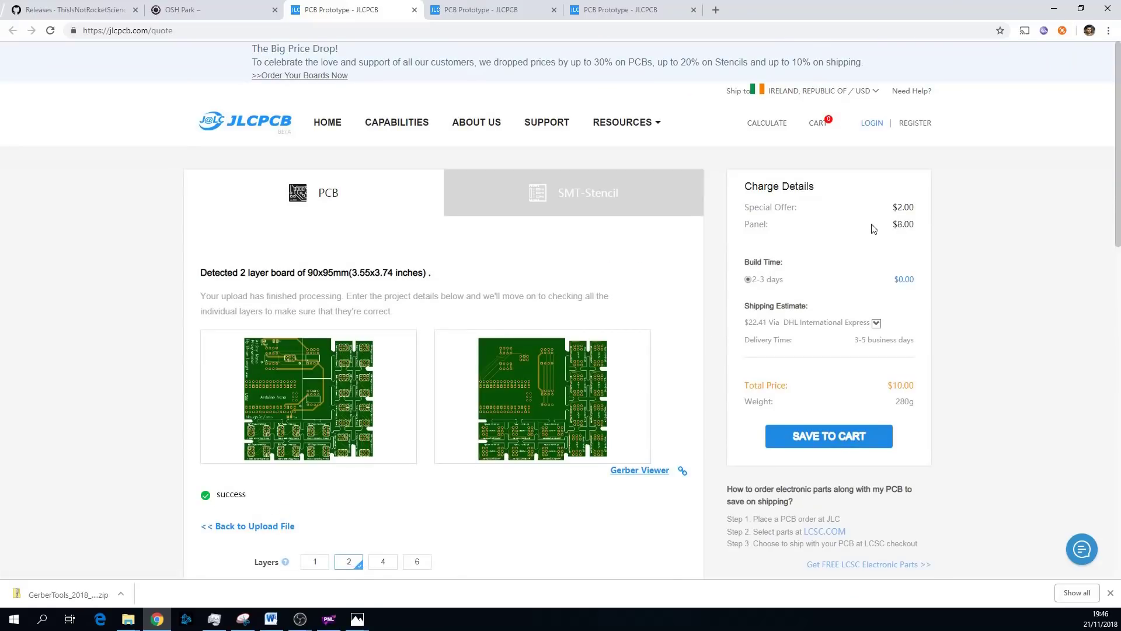
{"action": "scroll", "coordinate": [865, 232], "scroll_direction": "down", "scroll_amount": 4}
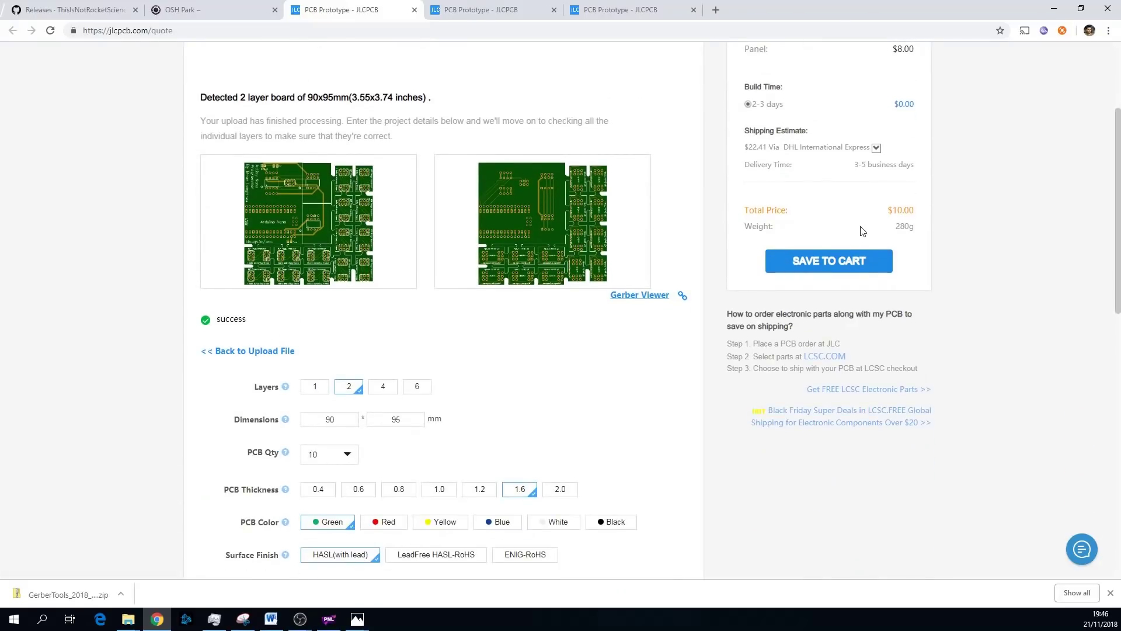
{"action": "scroll", "coordinate": [859, 232], "scroll_direction": "down", "scroll_amount": 3}
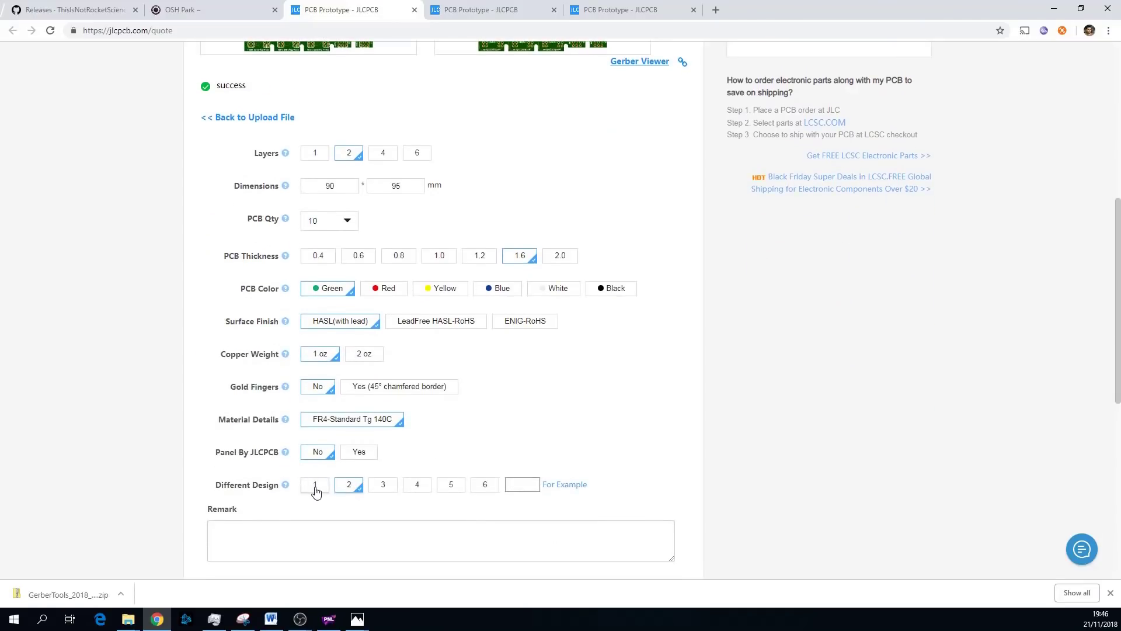
{"action": "scroll", "coordinate": [315, 491], "scroll_direction": "up", "scroll_amount": 1}
{"action": "scroll", "coordinate": [316, 492], "scroll_direction": "up", "scroll_amount": 6}
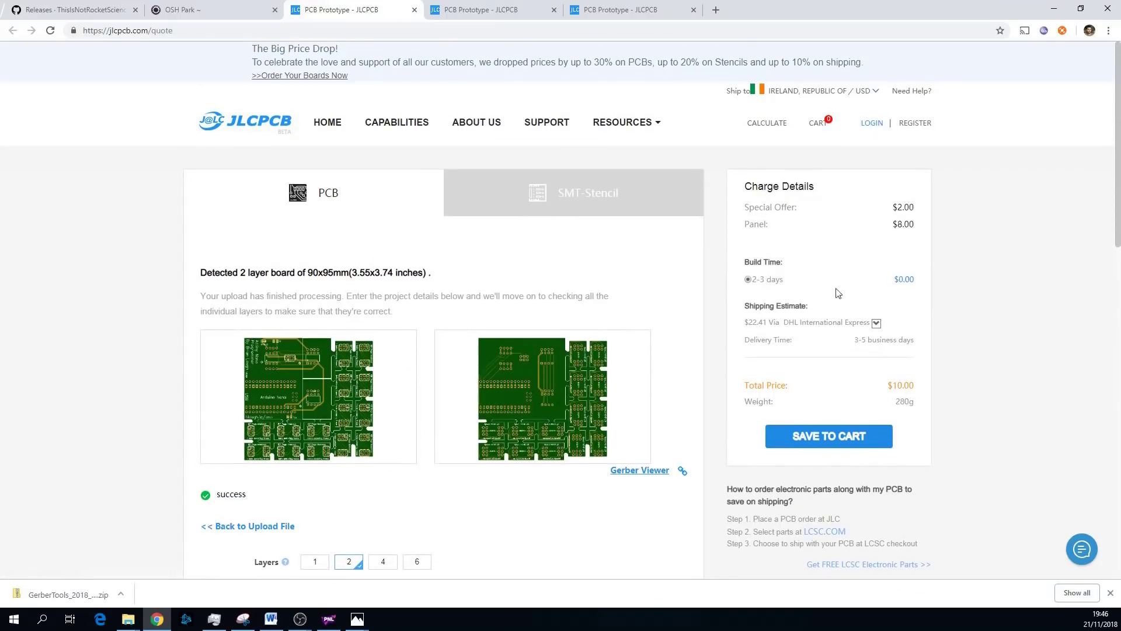
{"action": "scroll", "coordinate": [343, 385], "scroll_direction": "down", "scroll_amount": 10}
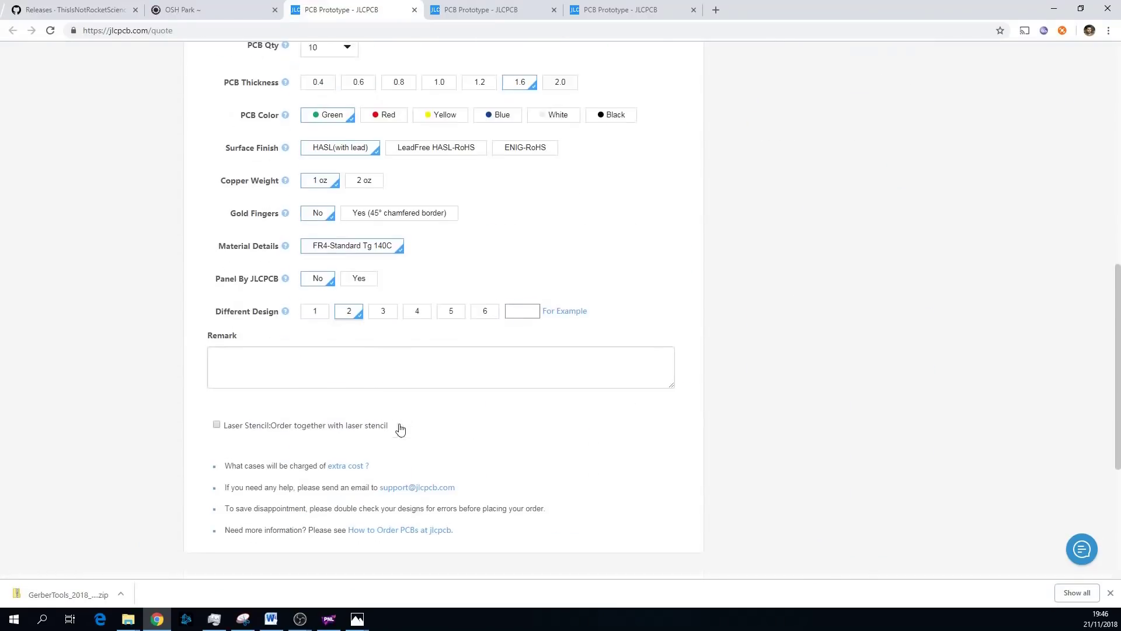
- Set Different Design back to 1
{"action": "left_click", "coordinate": [320, 309]}
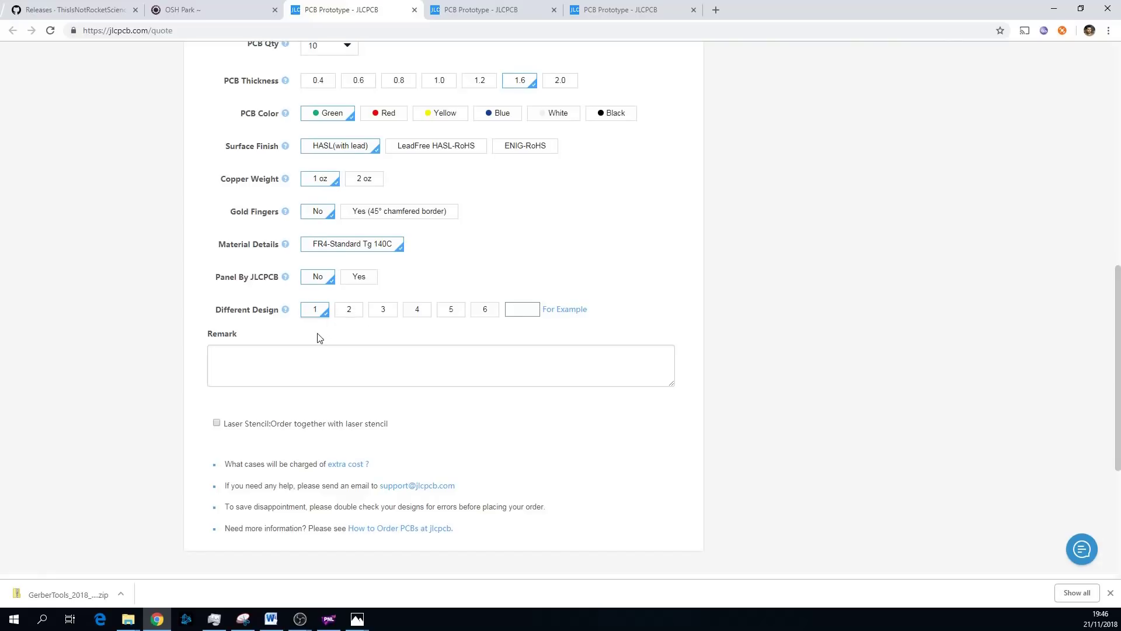
{"action": "scroll", "coordinate": [614, 338], "scroll_direction": "up", "scroll_amount": 1}
{"action": "scroll", "coordinate": [613, 335], "scroll_direction": "up", "scroll_amount": 2}
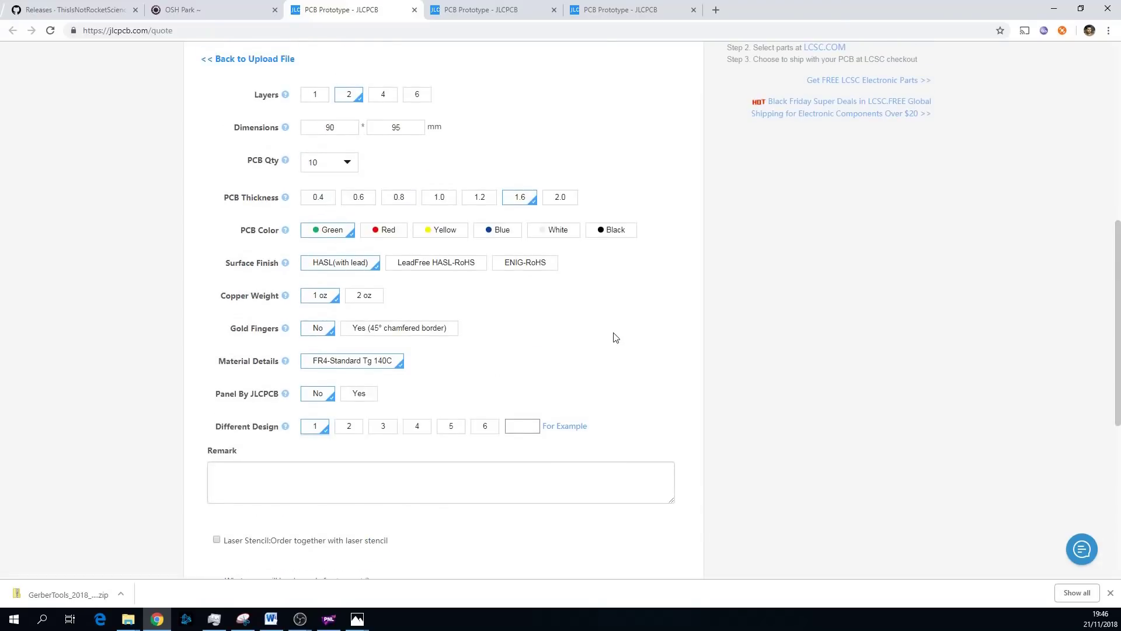
{"action": "scroll", "coordinate": [610, 342], "scroll_direction": "up", "scroll_amount": 5}
{"action": "scroll", "coordinate": [602, 374], "scroll_direction": "down", "scroll_amount": 5}
- Bring up the Different design example showing panels with 1, 2 and 3 designs
{"action": "mouse_move", "coordinate": [564, 428]}
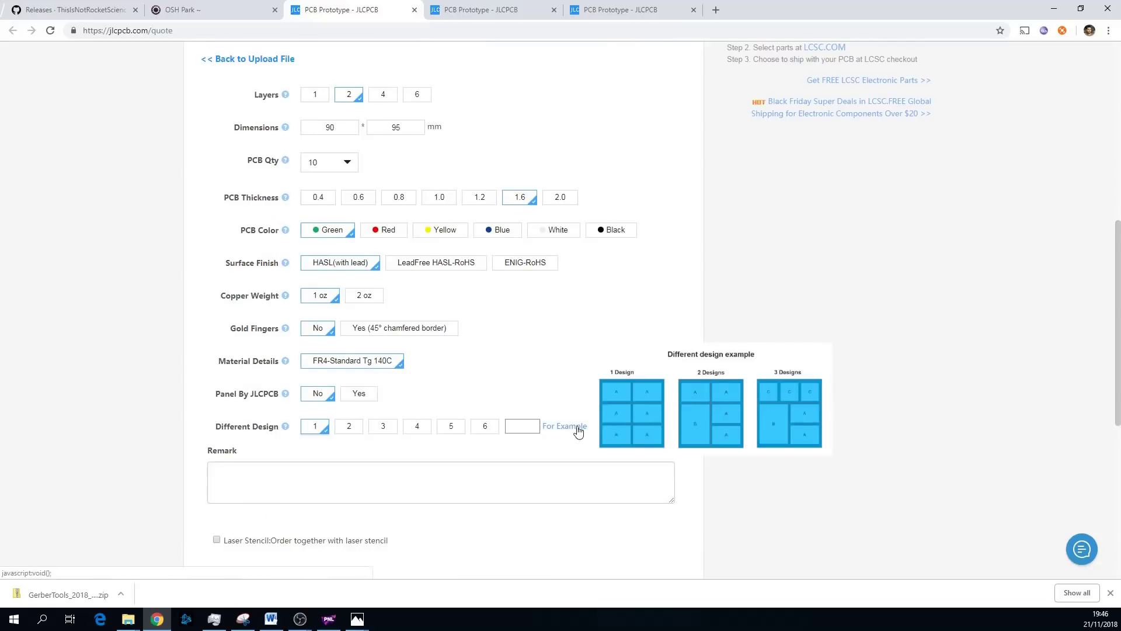